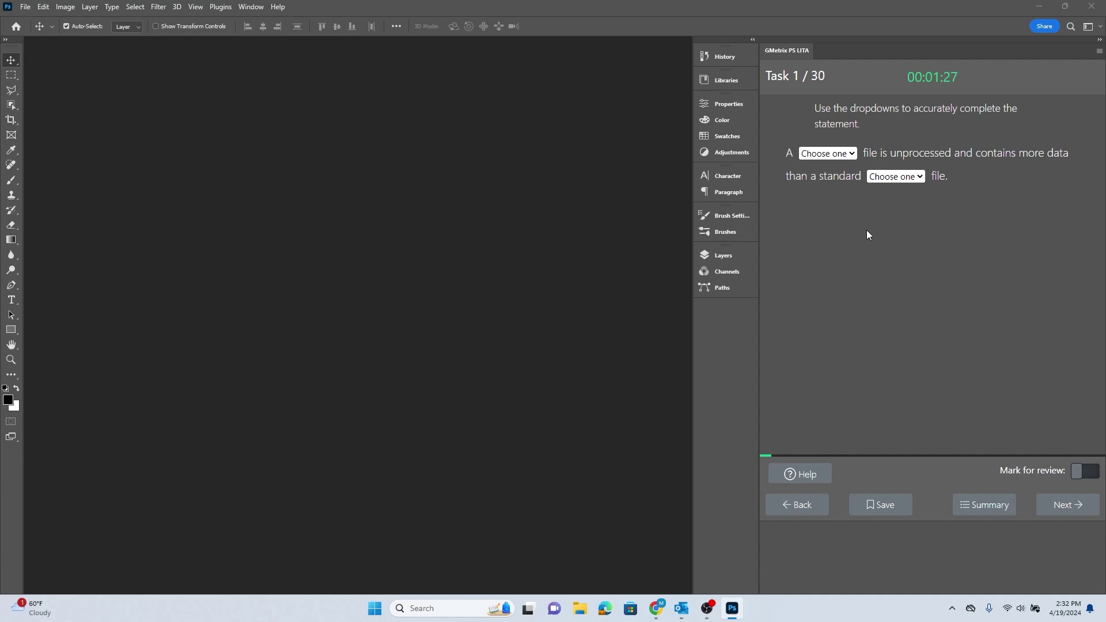
# Fill Task 1's blanks with RAW and JPEG, submit, and continue to Task 2.
pyautogui.click(656, 610)
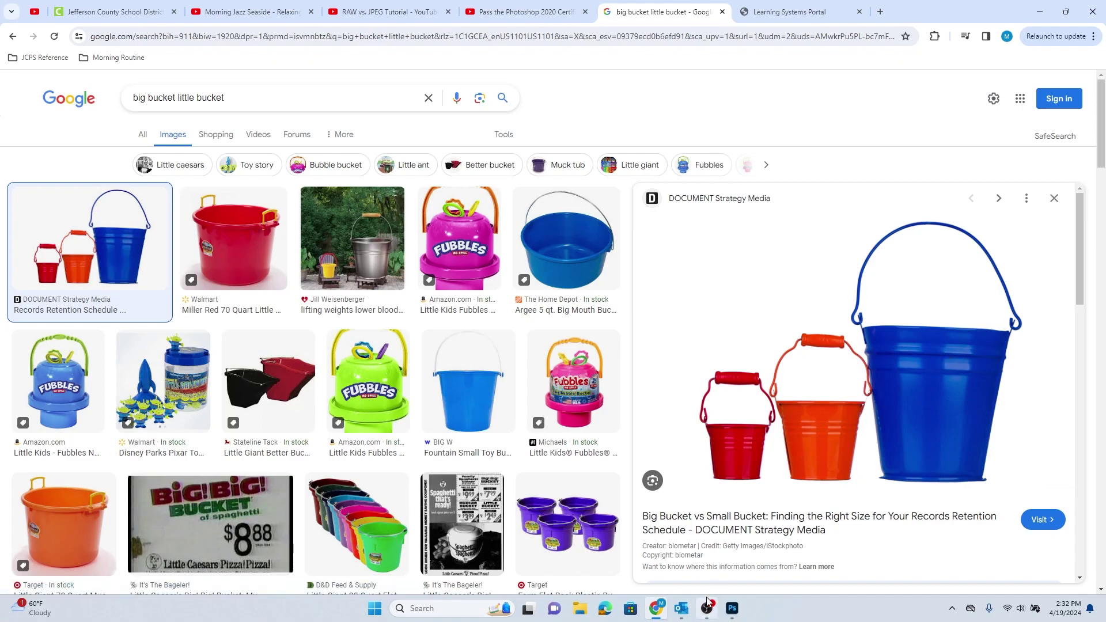
pyautogui.click(730, 608)
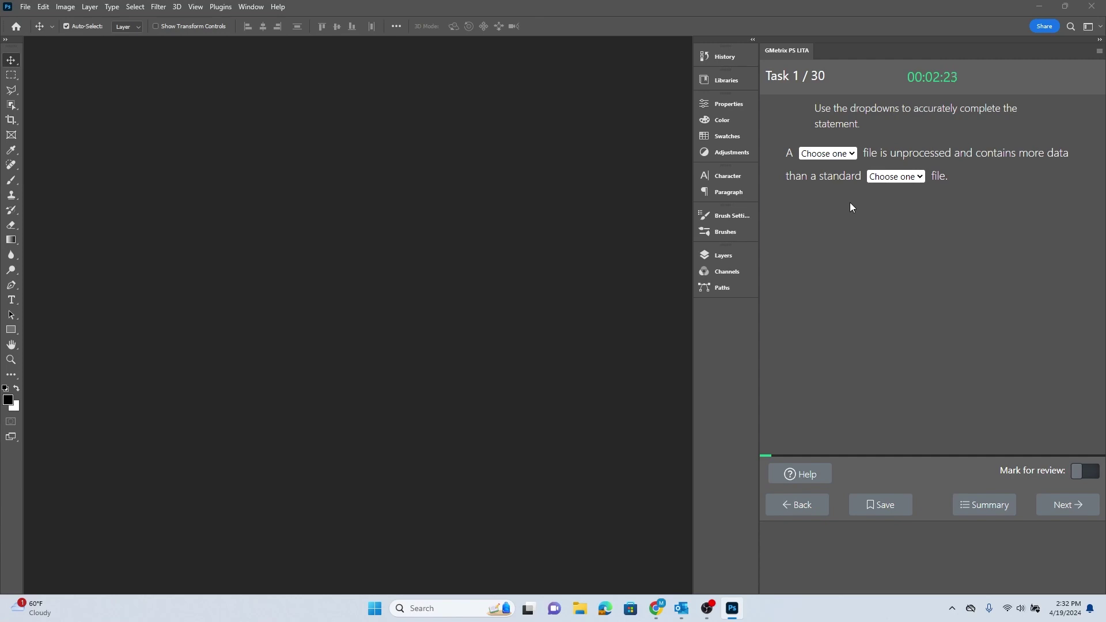
pyautogui.click(838, 154)
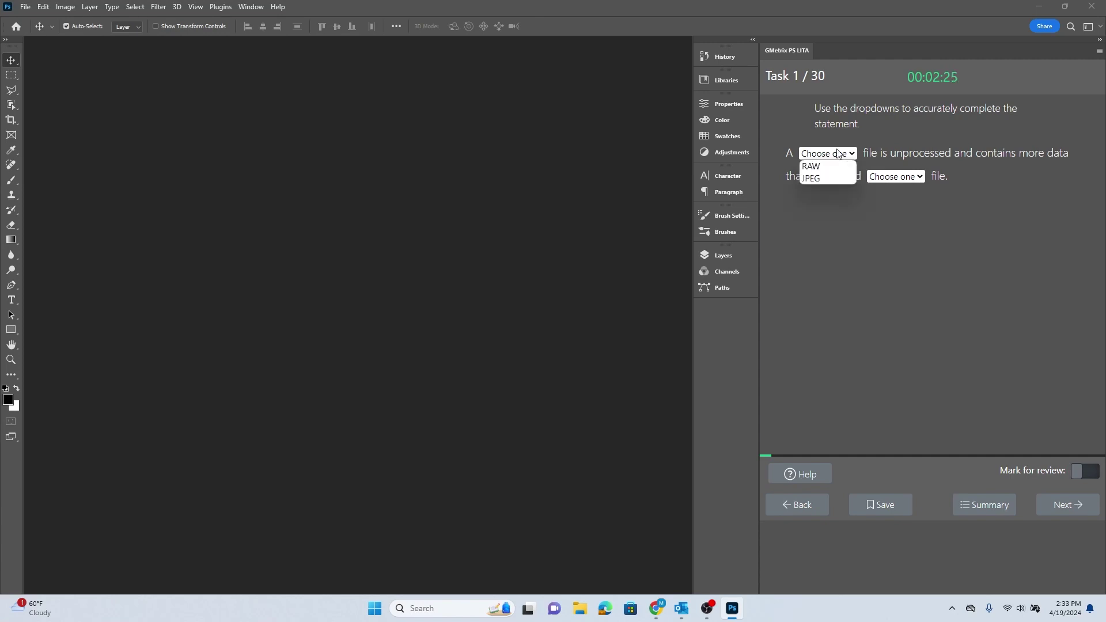
pyautogui.click(830, 166)
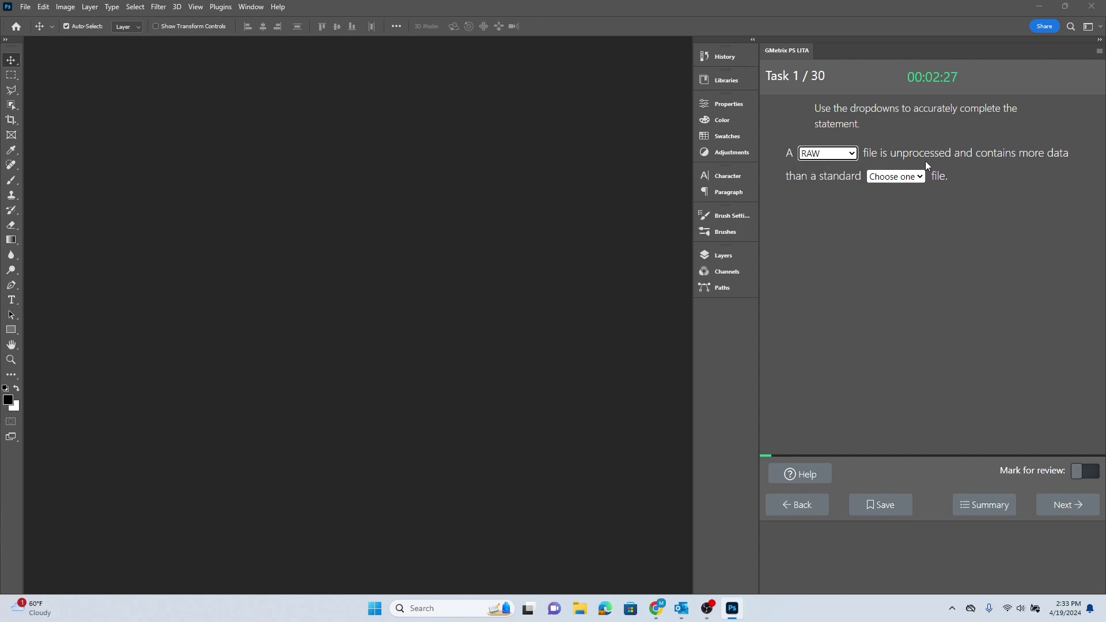
pyautogui.click(885, 176)
pyautogui.click(885, 198)
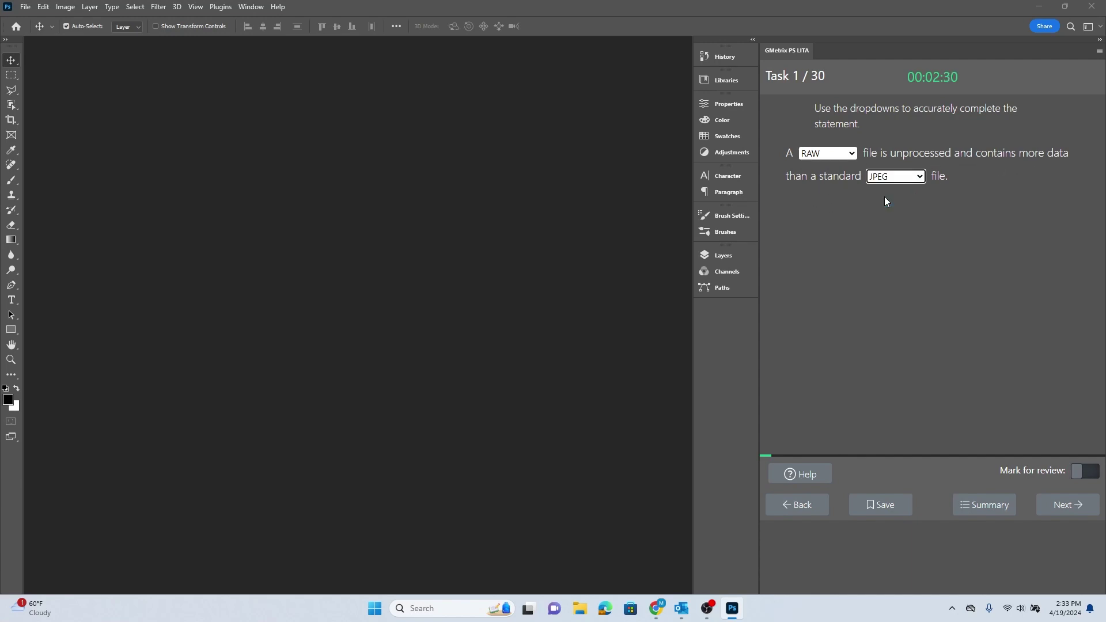
pyautogui.click(895, 232)
pyautogui.click(1053, 324)
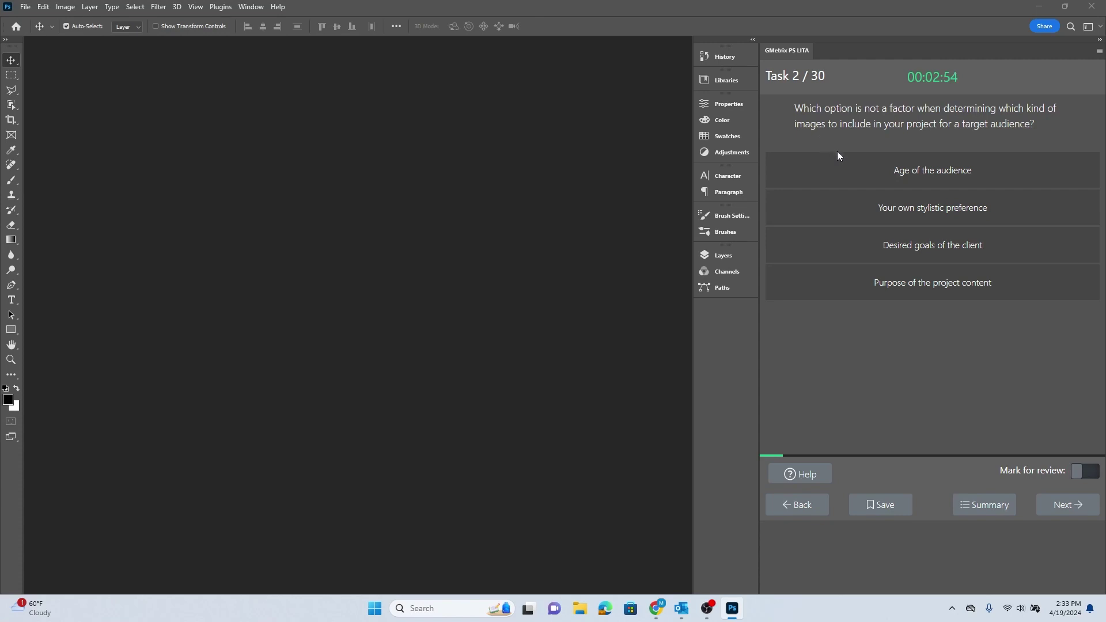
# Answer the Task 2 audience question with 'Your own stylistic preference' and advance to Task 3.
pyautogui.click(862, 183)
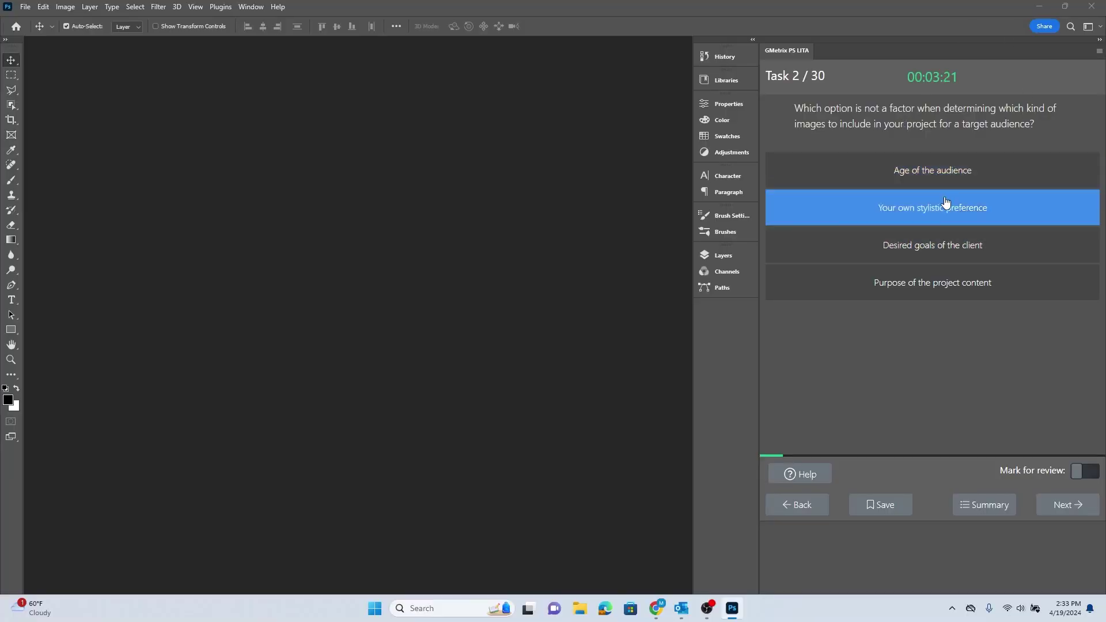
pyautogui.click(1009, 210)
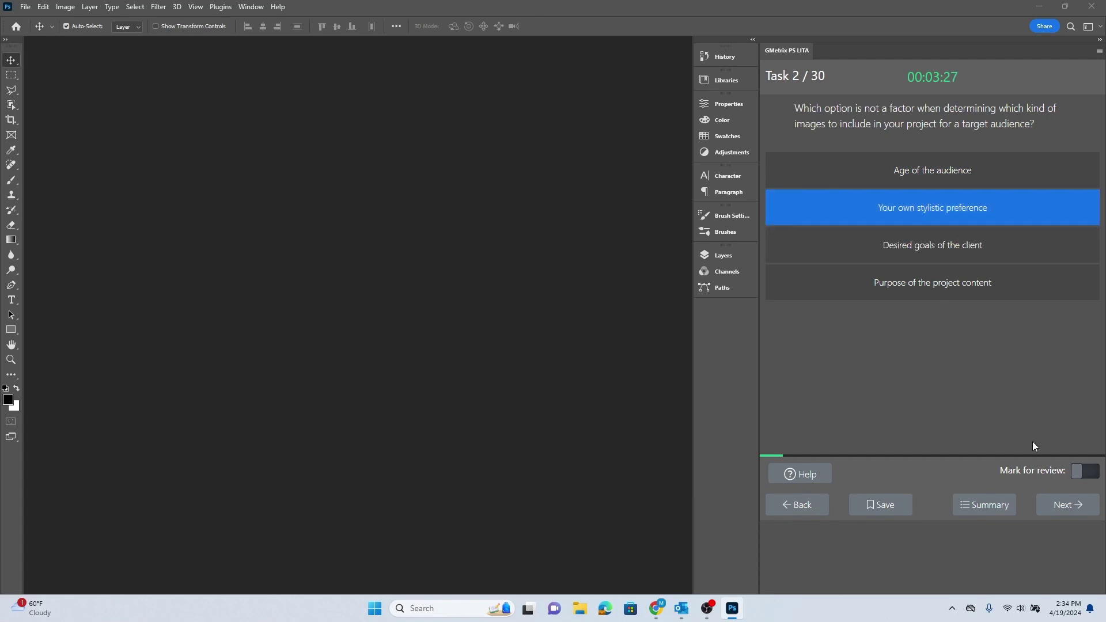
pyautogui.click(1066, 505)
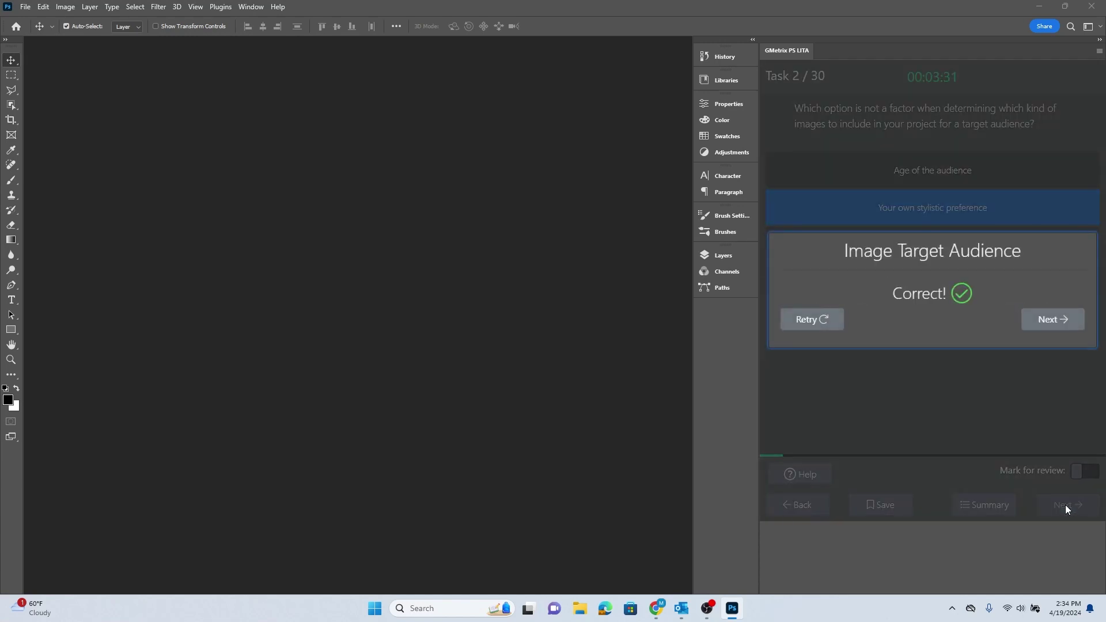
pyautogui.click(1036, 321)
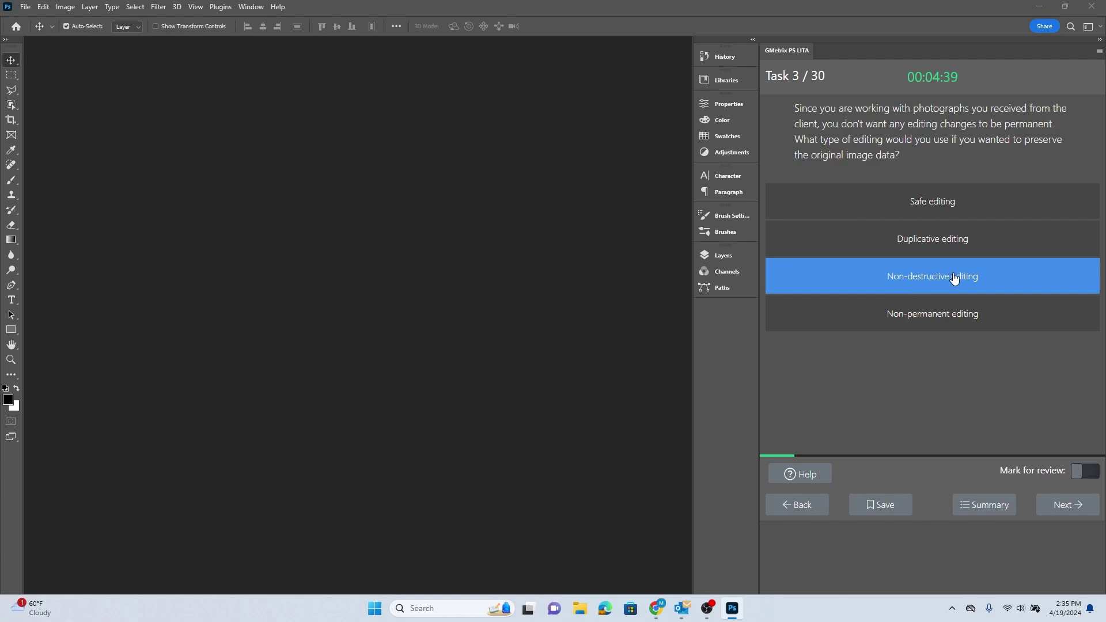
# Submit Non-destructive editing as Task 3's answer and proceed to Task 4.
pyautogui.click(1063, 501)
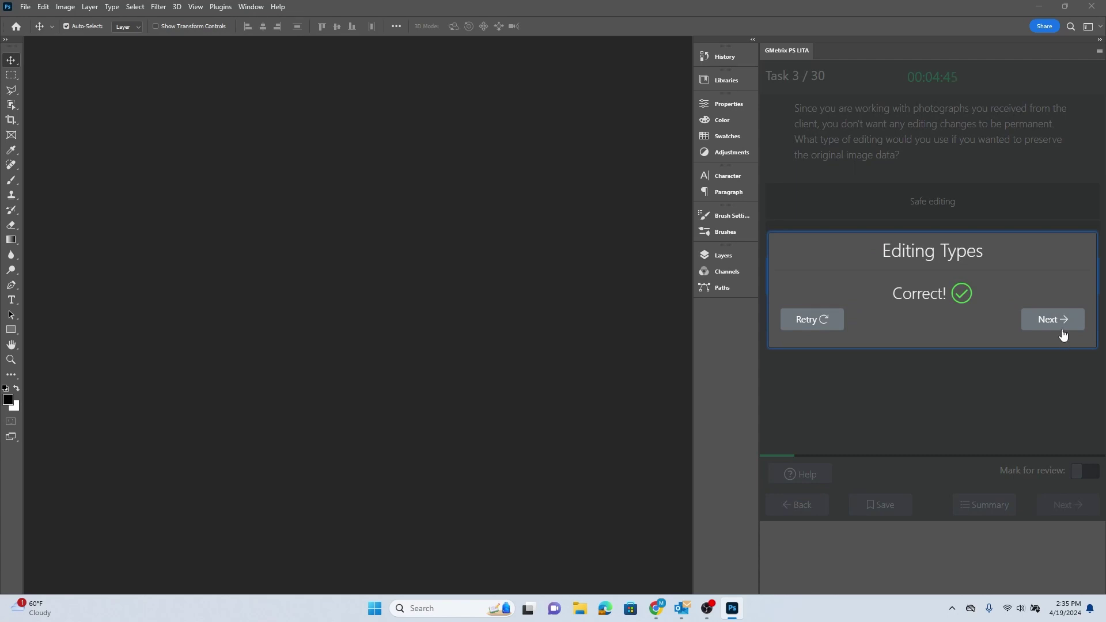
pyautogui.click(1061, 320)
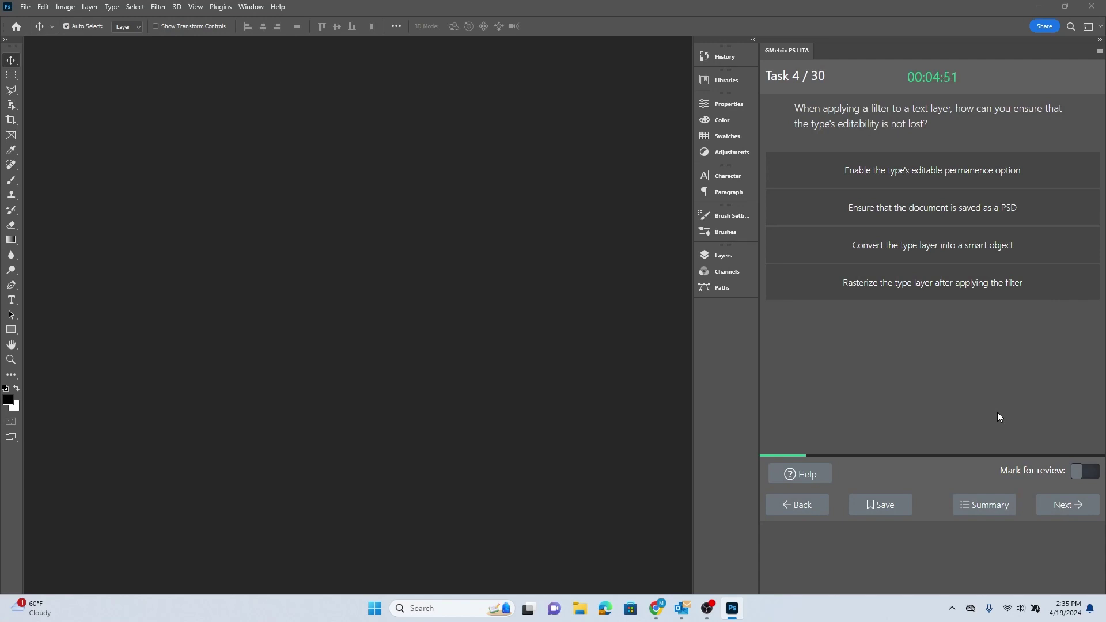
# Weigh the Task 4 options and submit 'Convert the type layer into a smart object'.
pyautogui.click(1044, 180)
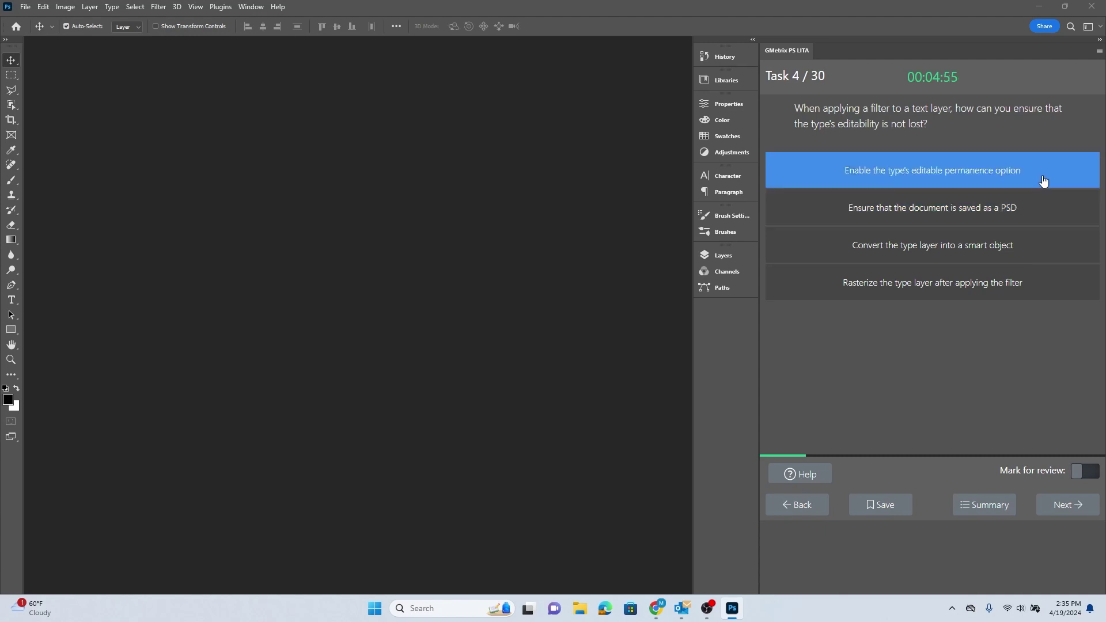
pyautogui.click(1047, 206)
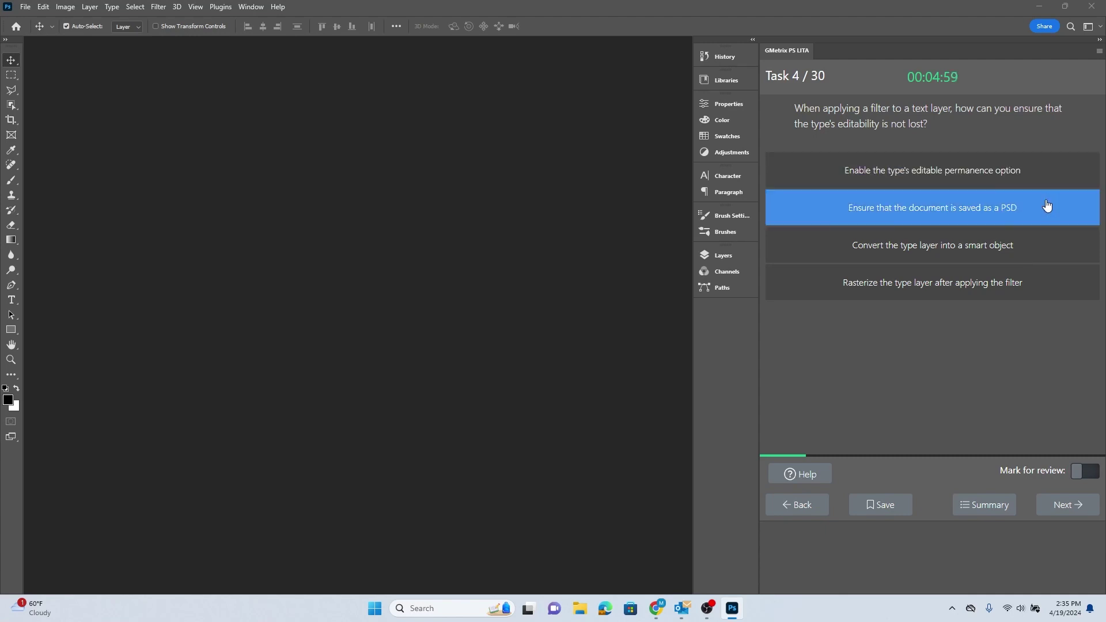
pyautogui.click(1043, 244)
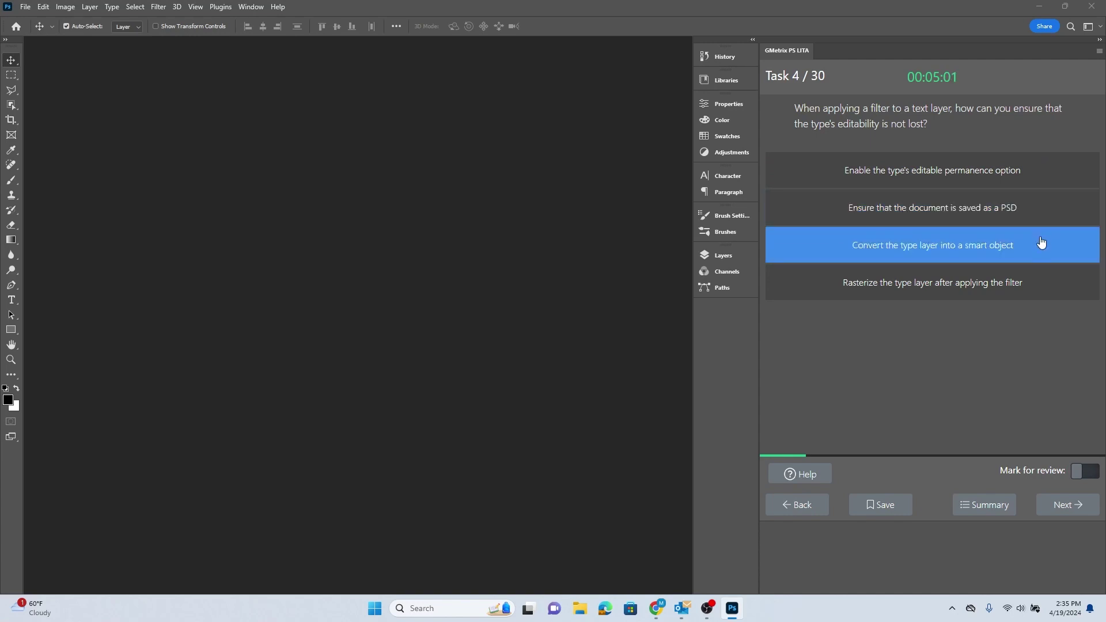
pyautogui.click(1039, 282)
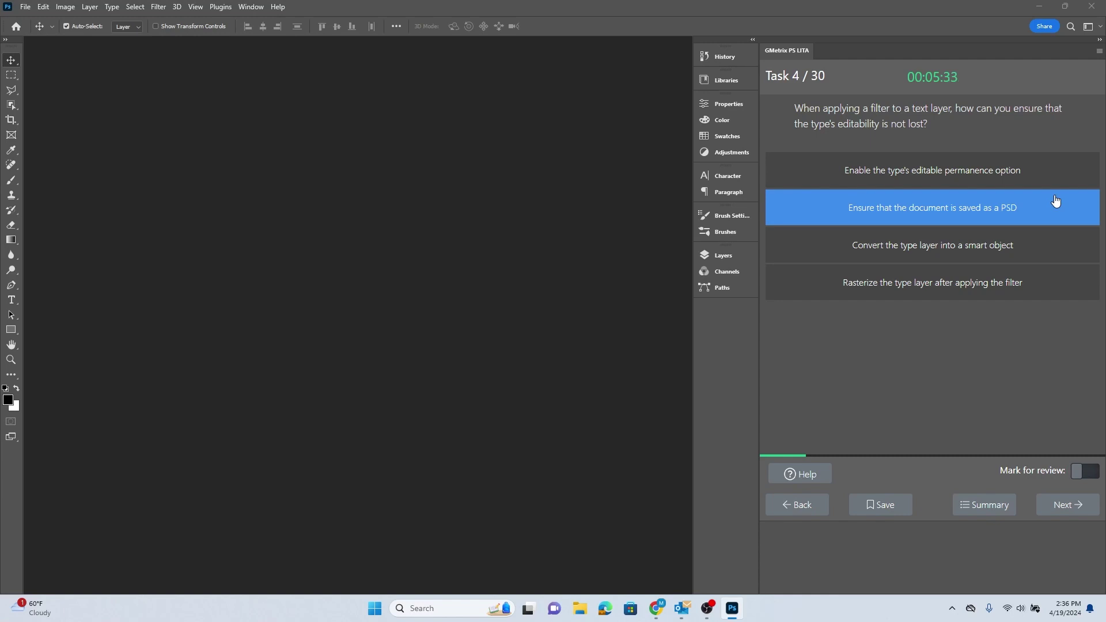
pyautogui.click(1046, 244)
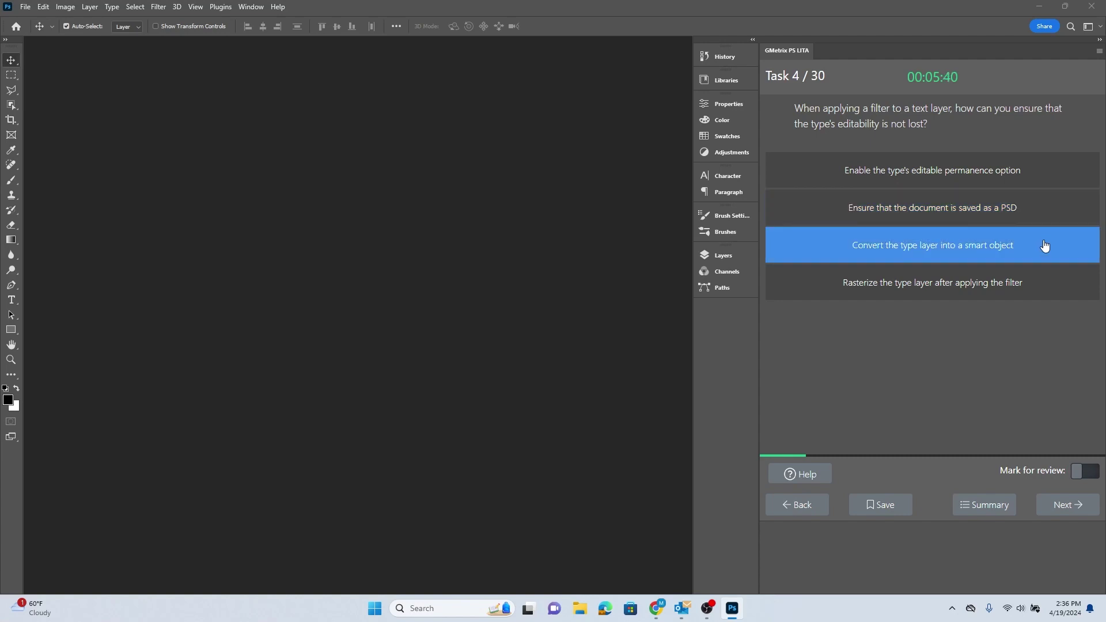
pyautogui.click(1057, 212)
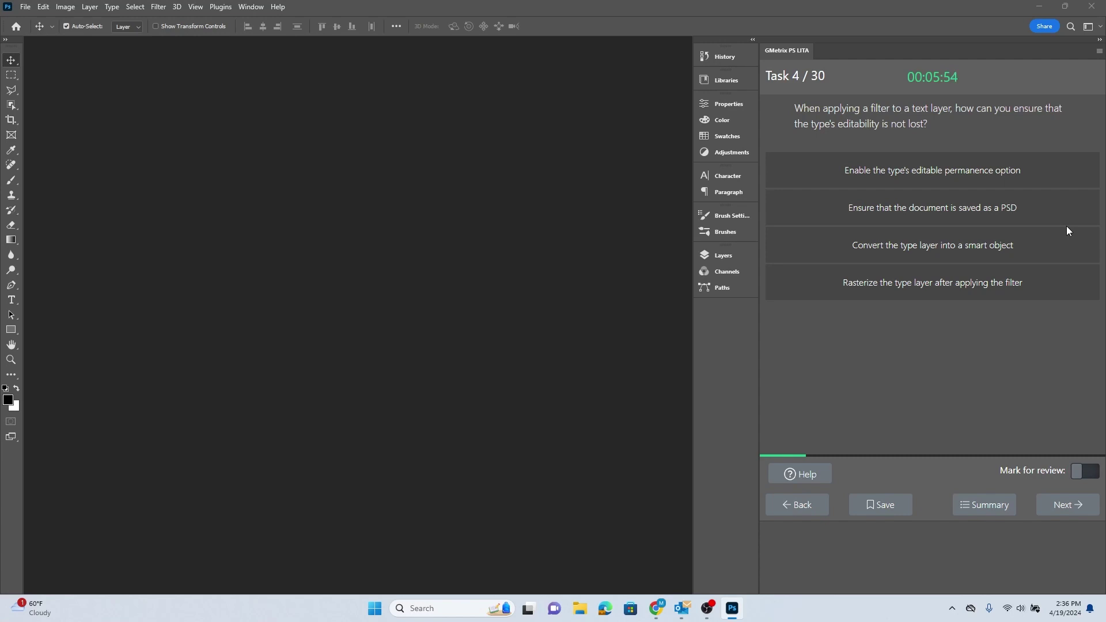
pyautogui.click(1065, 237)
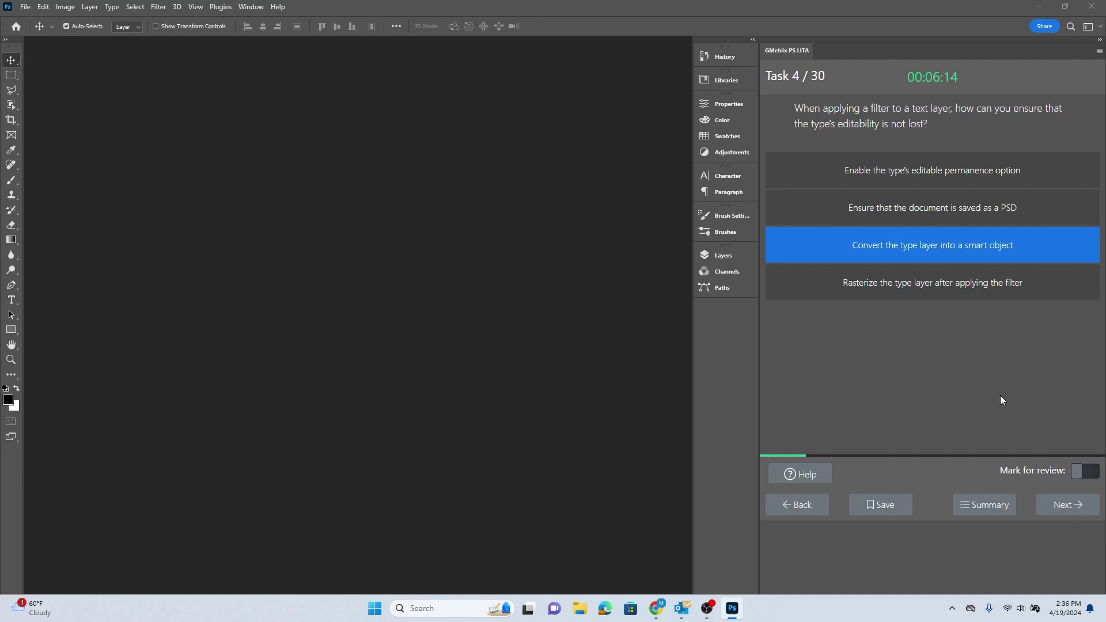
pyautogui.click(1057, 504)
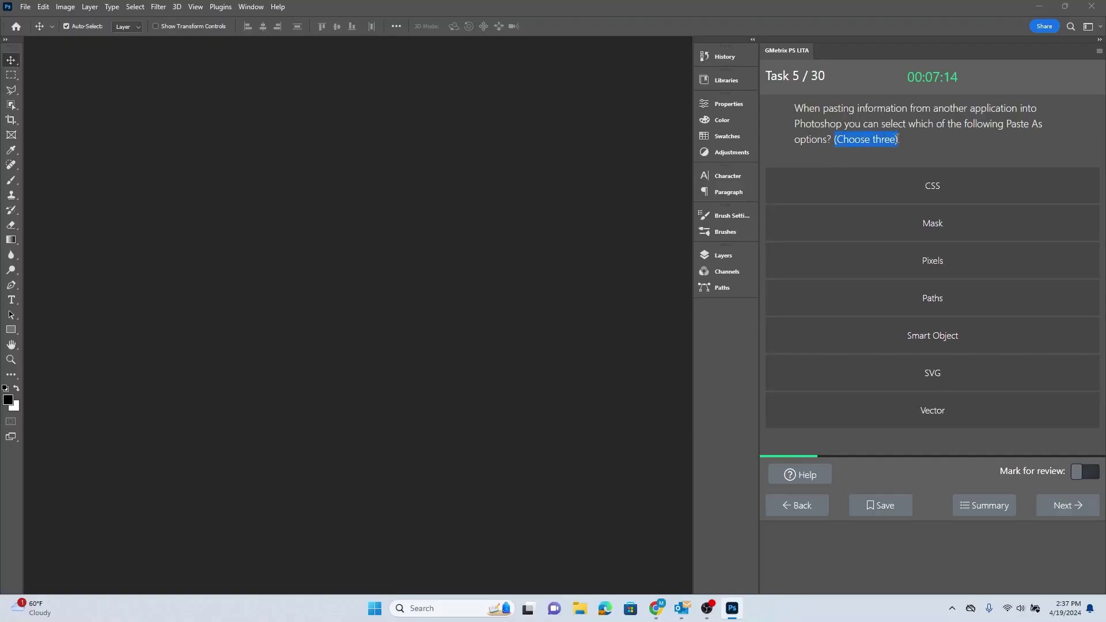
# Choose Pixels, Paths and Smart Object as Task 5's three Paste As options.
pyautogui.click(902, 143)
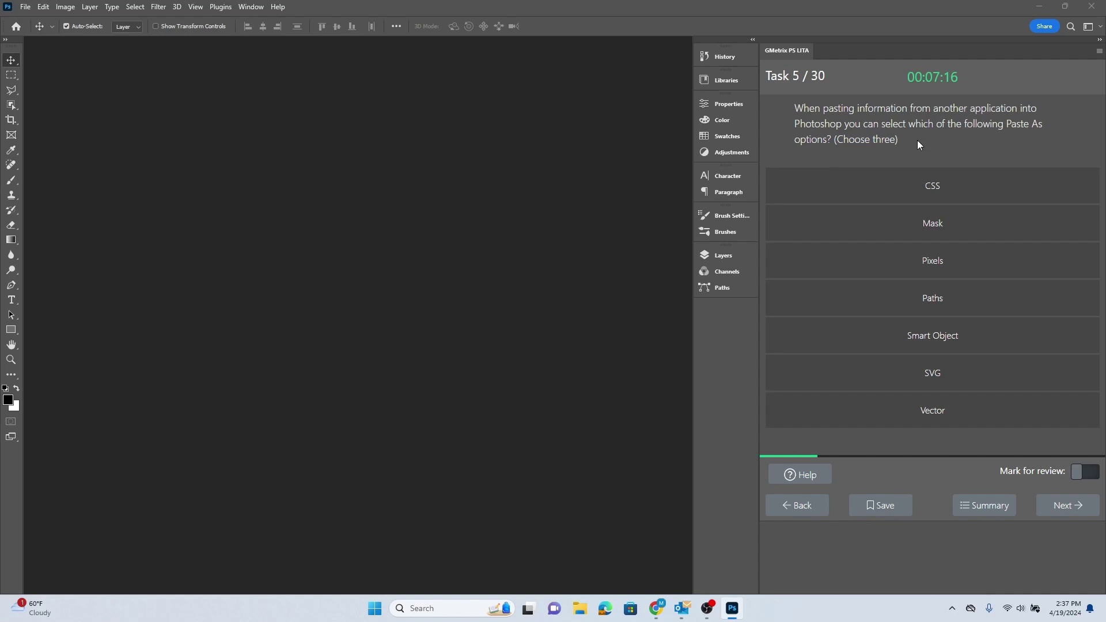
pyautogui.click(971, 176)
pyautogui.click(1021, 229)
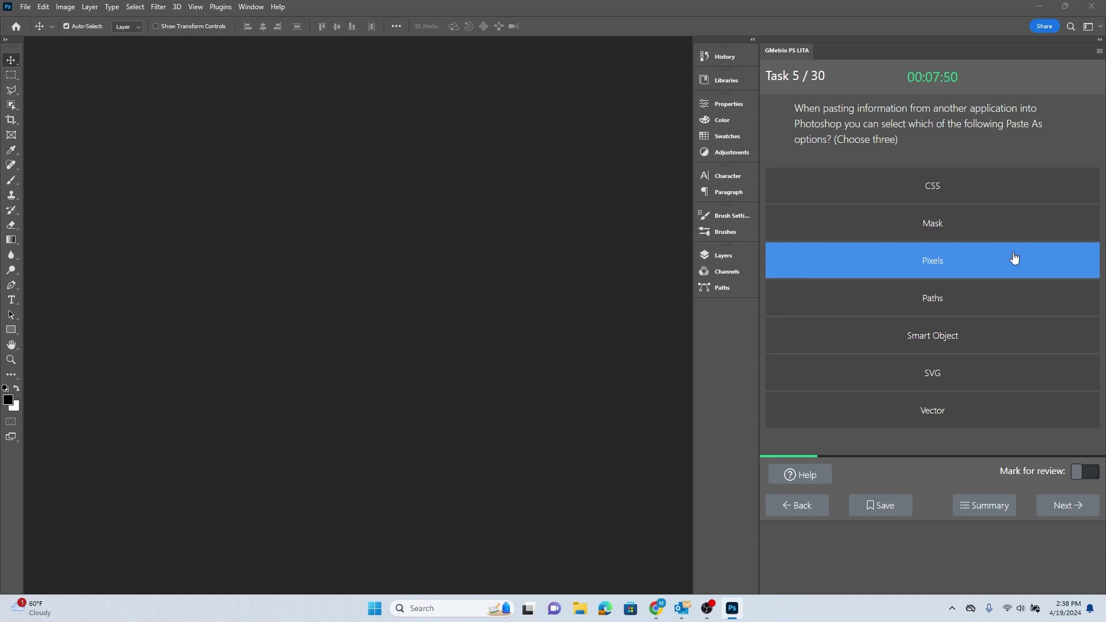
pyautogui.click(1009, 298)
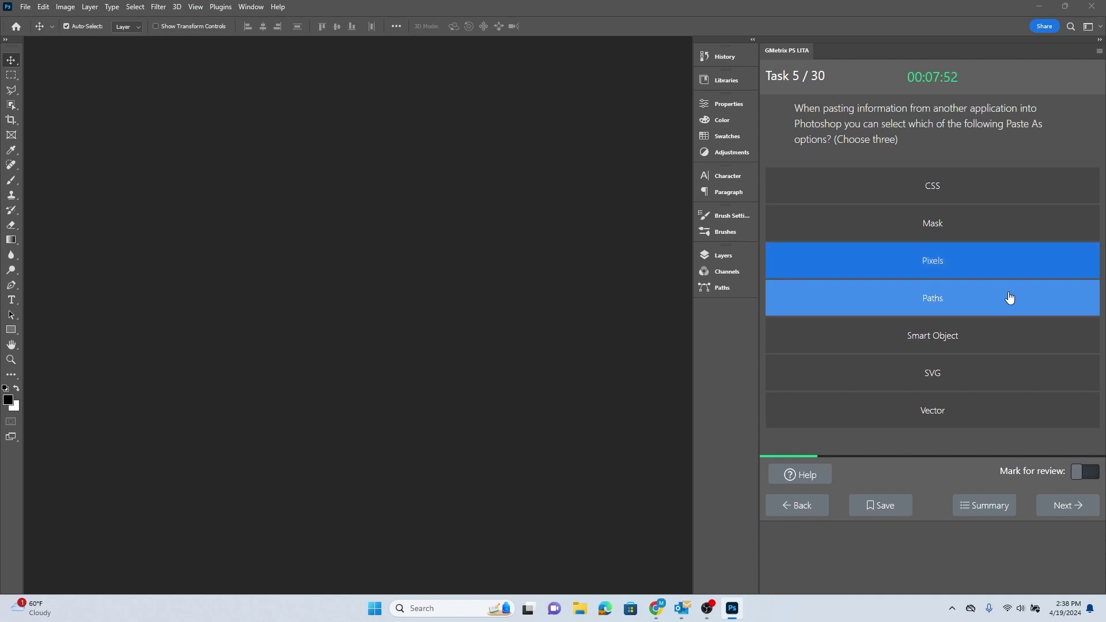
pyautogui.click(1019, 335)
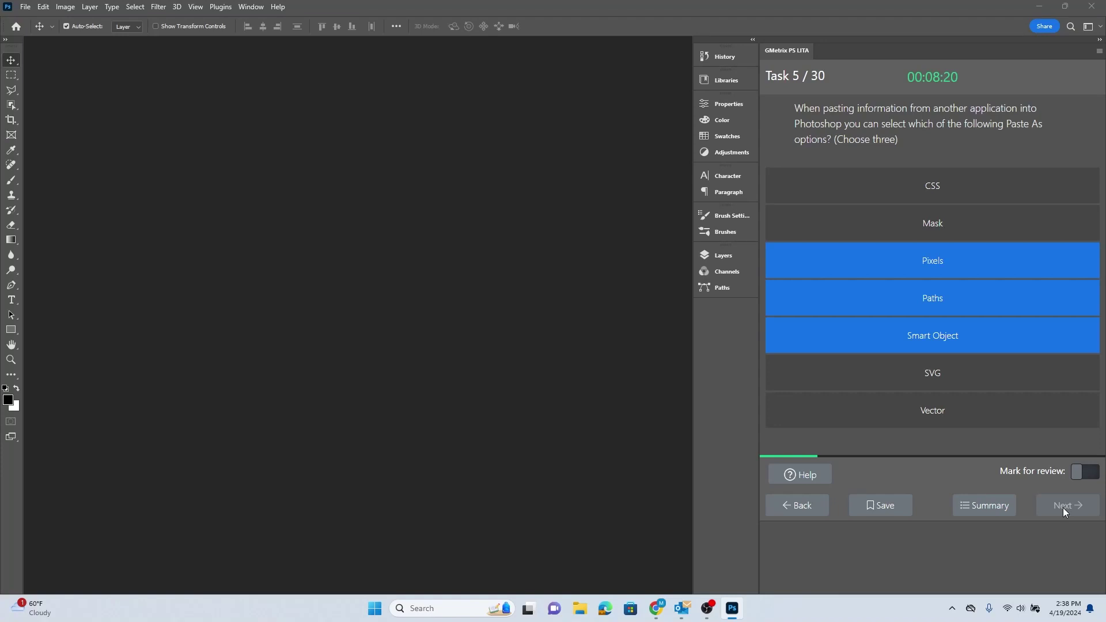
# Submit the Paste As answer and load Task 6's dashed-grid instructions for the Underwater document.
pyautogui.click(1063, 507)
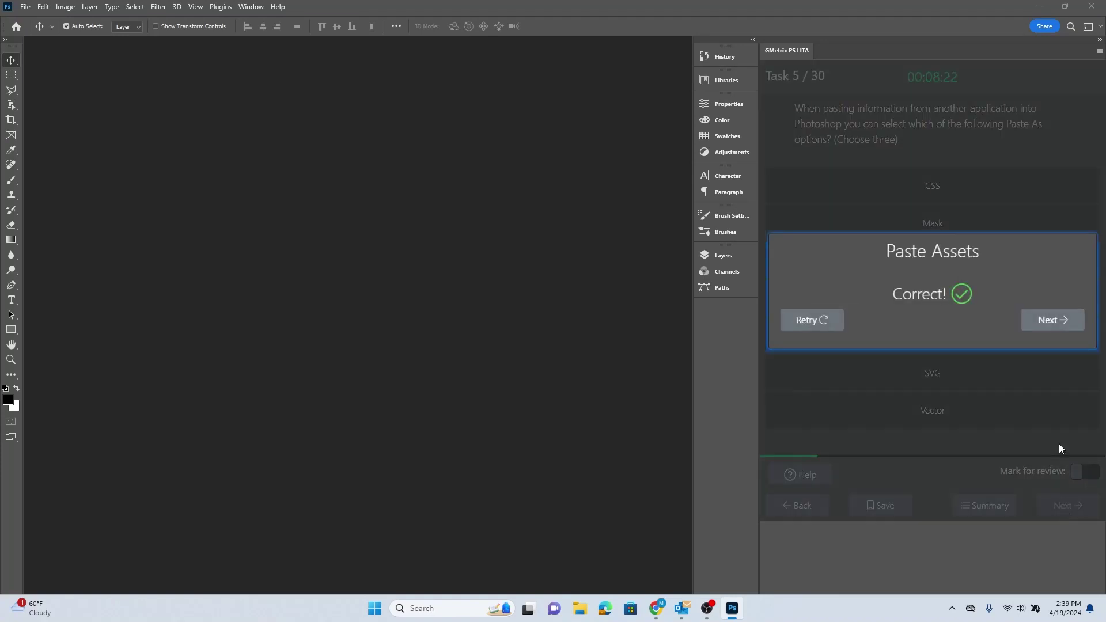
pyautogui.click(1037, 323)
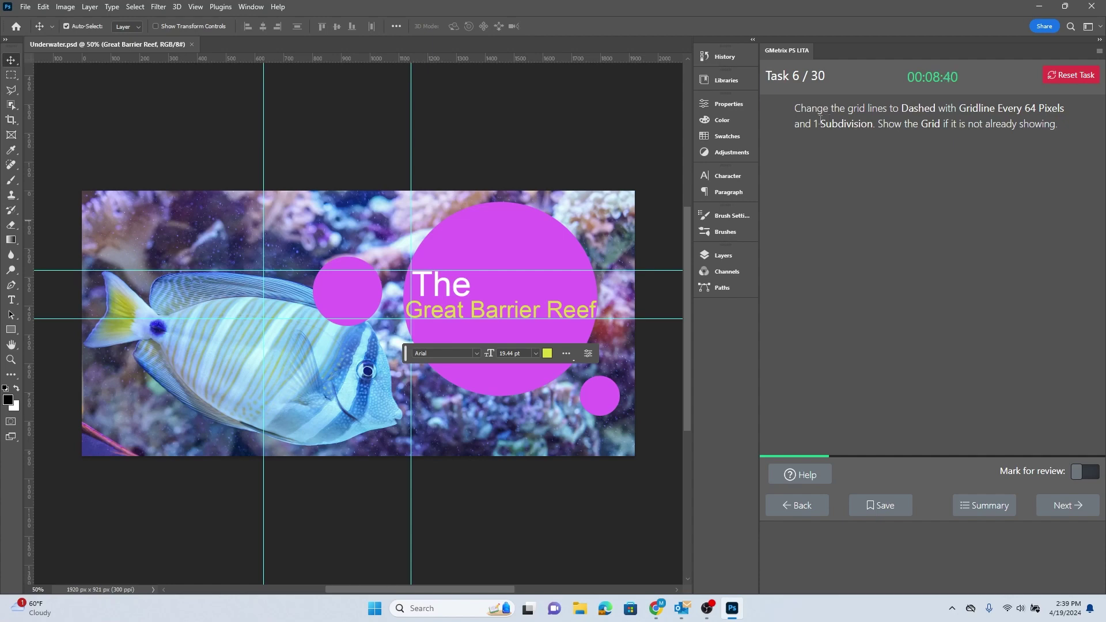
pyautogui.moveTo(794, 107); pyautogui.dragTo(1064, 125)
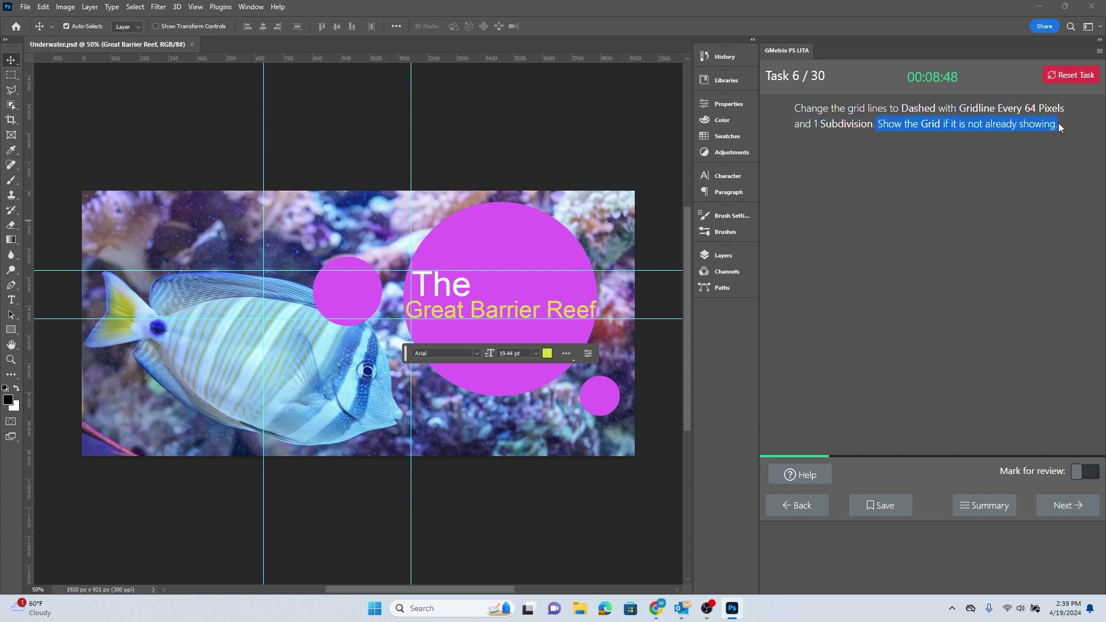
pyautogui.click(1015, 127)
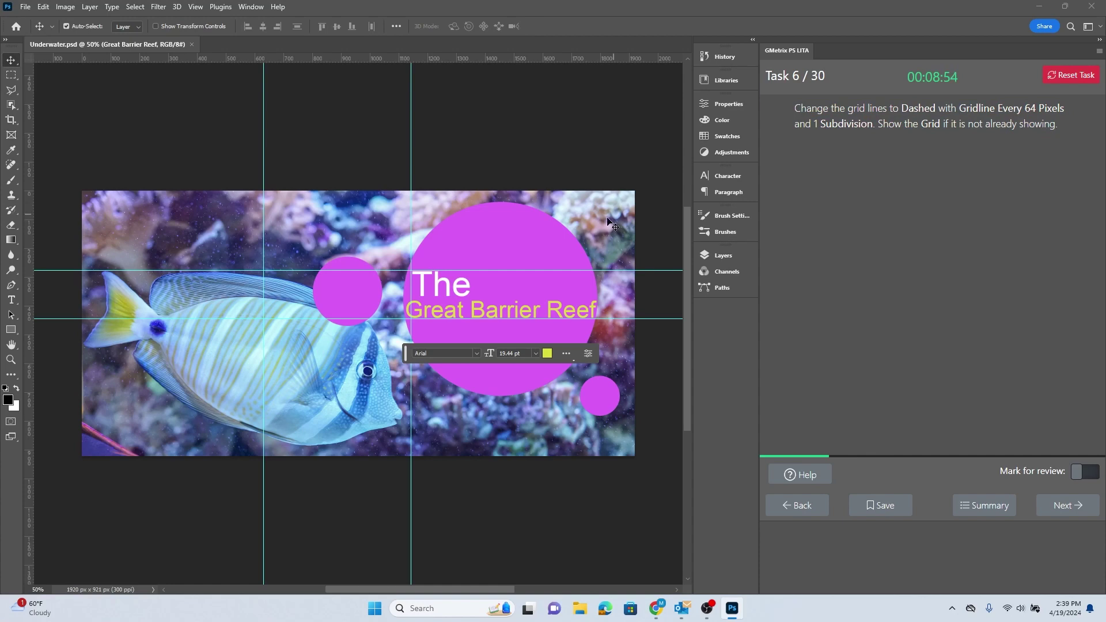
pyautogui.click(42, 7)
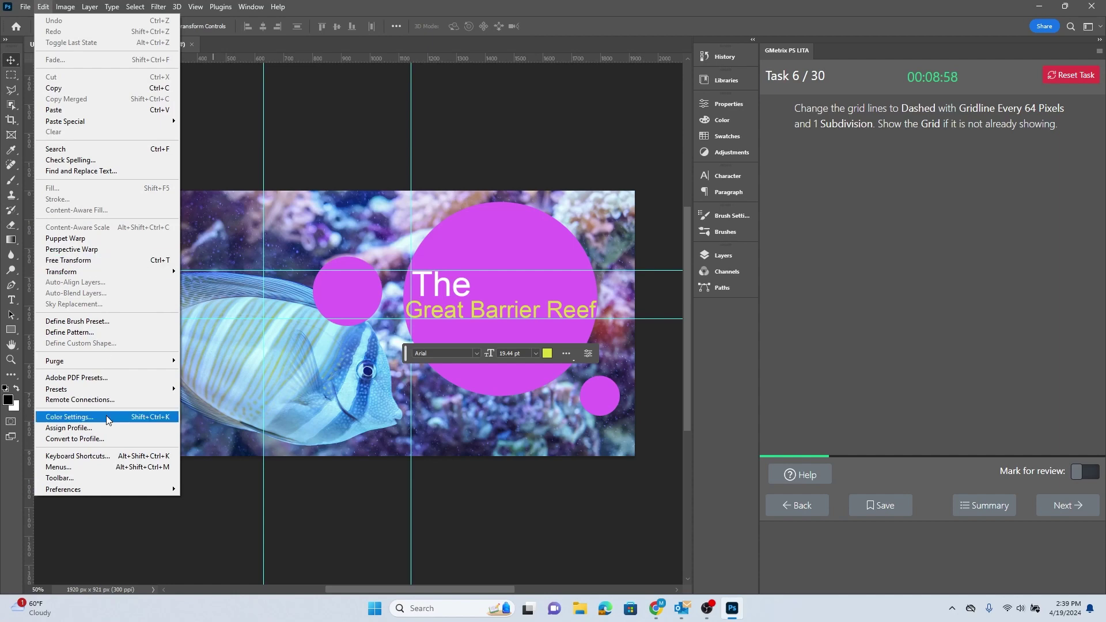
# Open Edit > Preferences and go to the Guides, Grid & Slices page.
pyautogui.moveTo(122, 488)
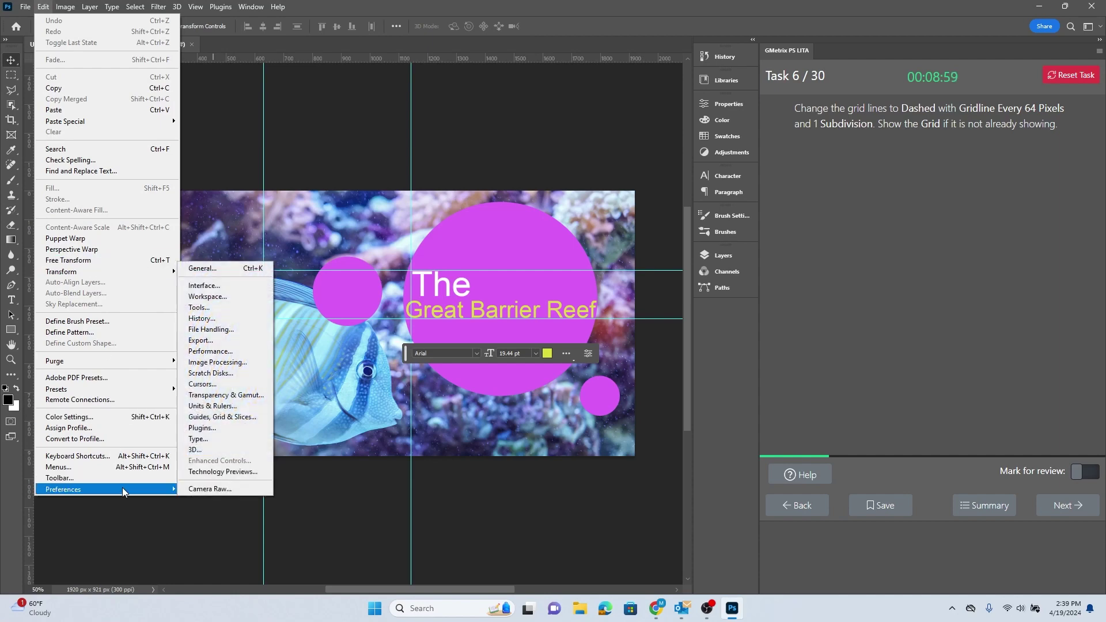
pyautogui.click(234, 267)
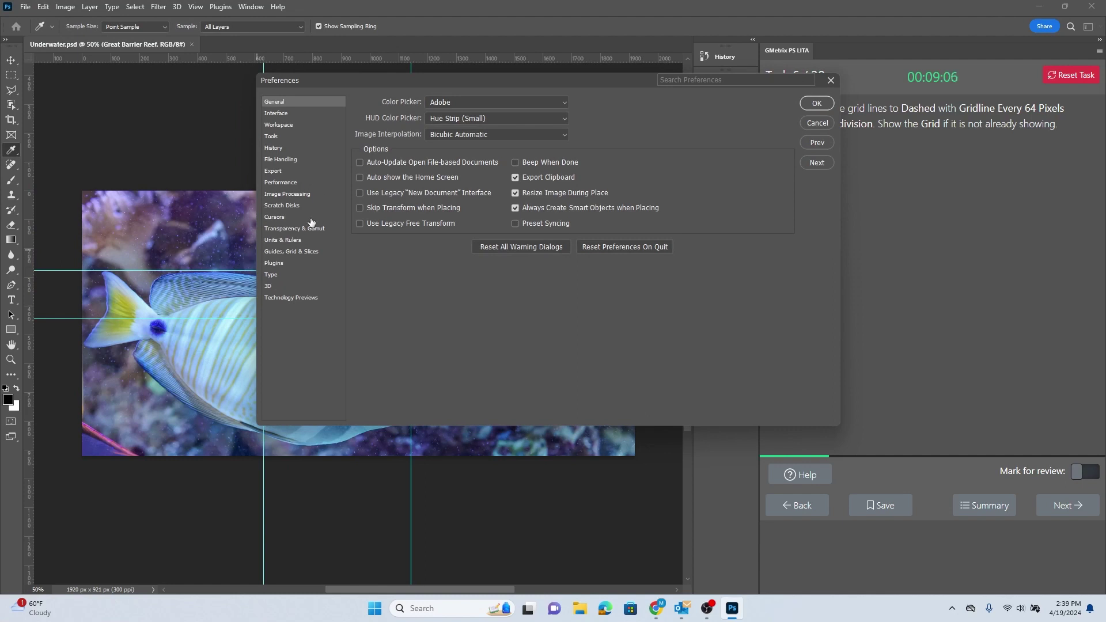
pyautogui.click(299, 255)
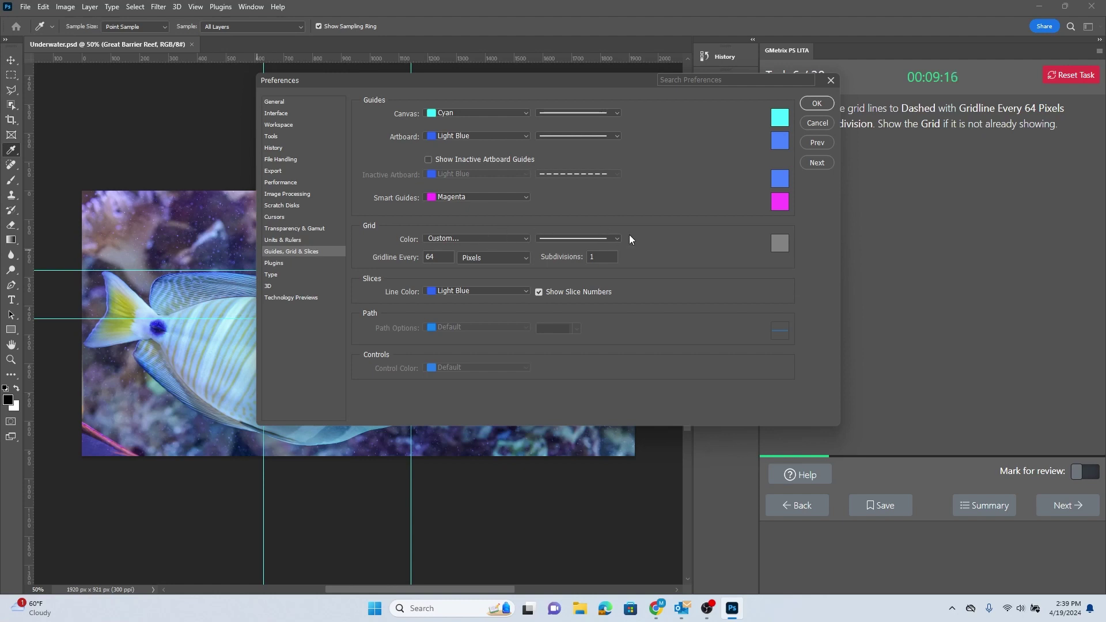
# Set the grid to Dashed, gridline every 64 pixels, 1 subdivision, and confirm with OK.
pyautogui.click(612, 242)
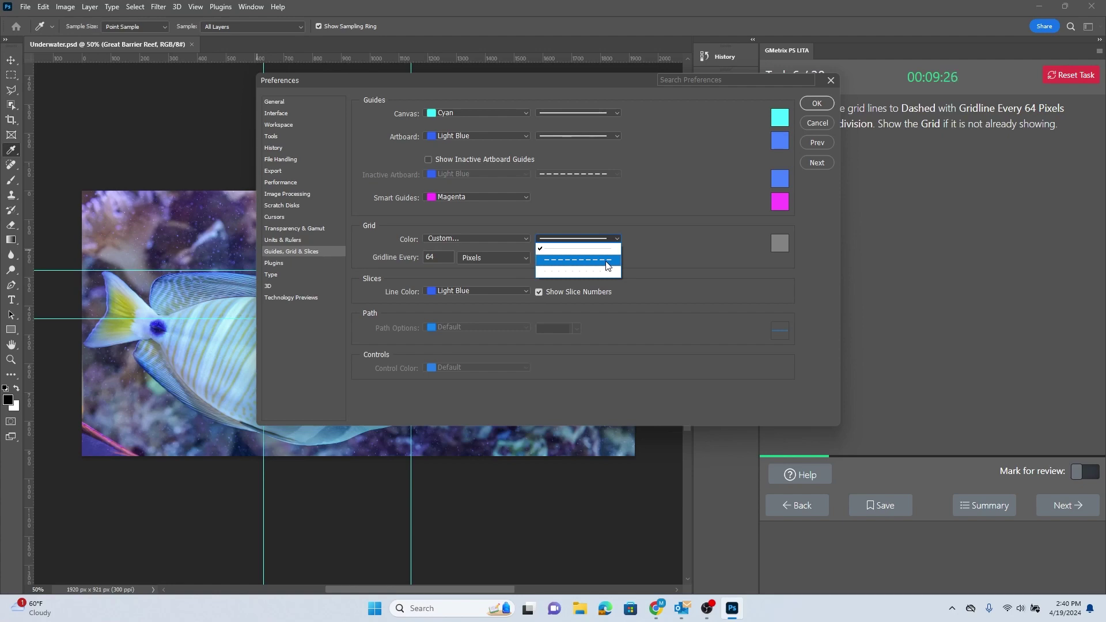
pyautogui.click(606, 265)
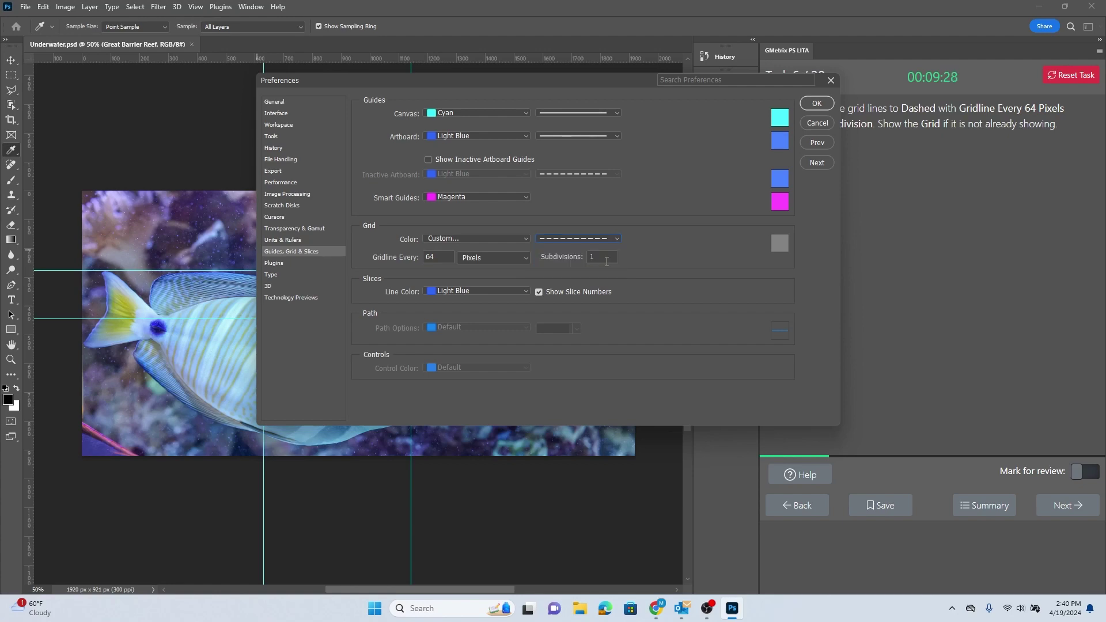
pyautogui.doubleClick(431, 258)
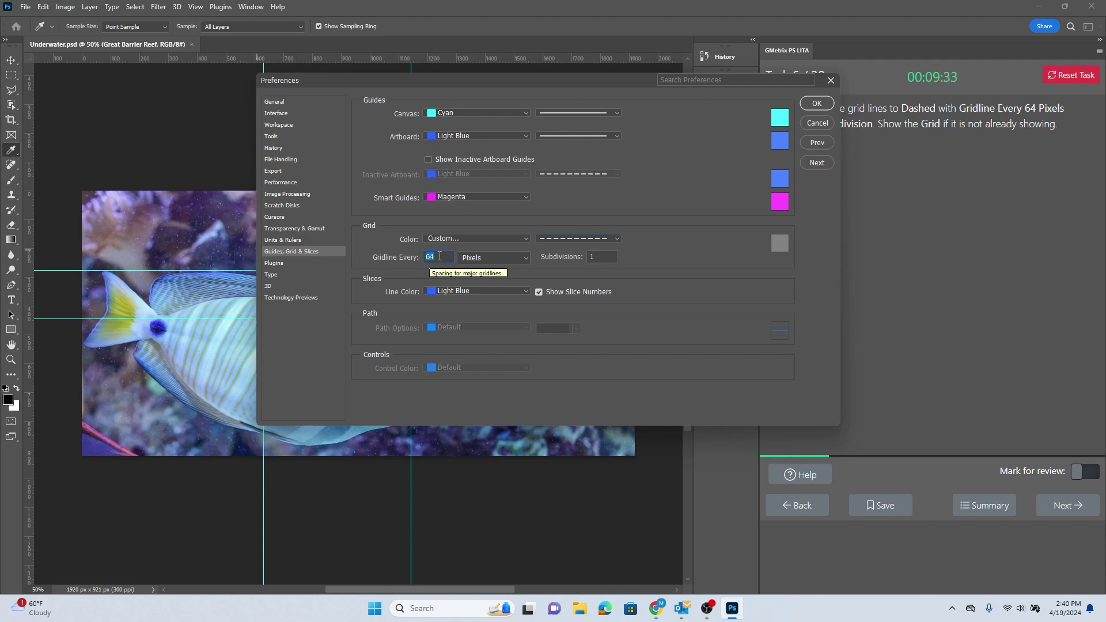
pyautogui.write('64')
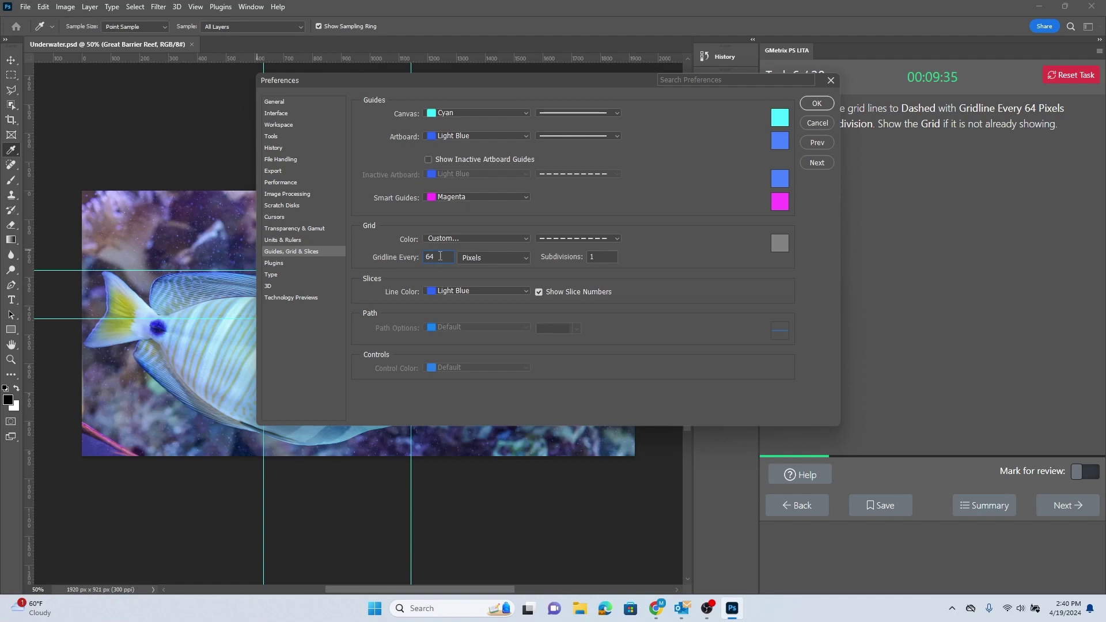
pyautogui.click(487, 254)
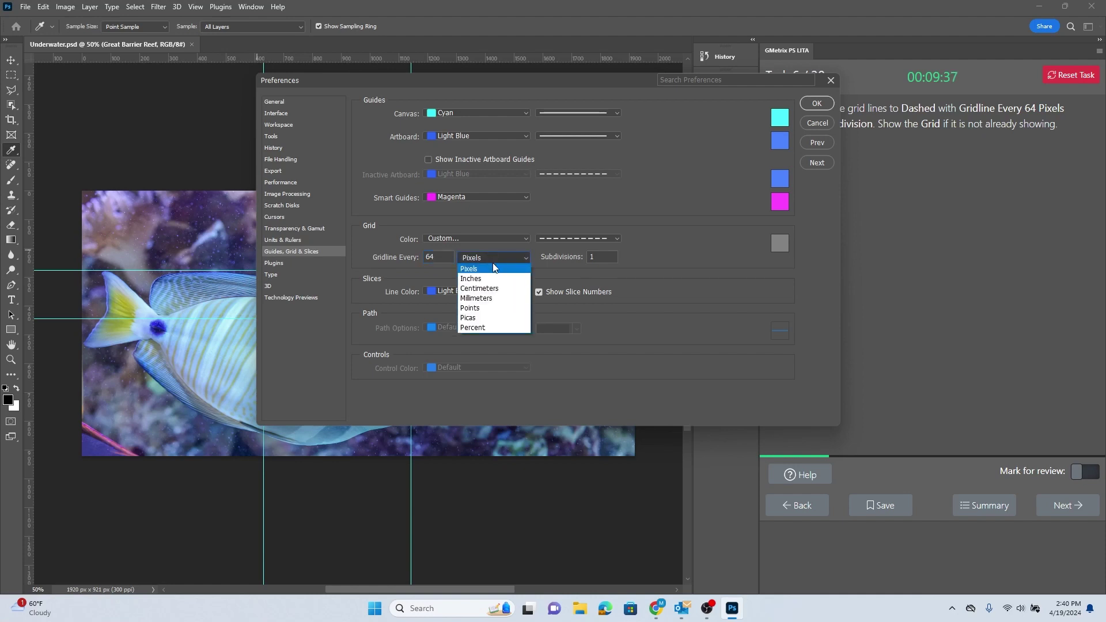
pyautogui.click(495, 269)
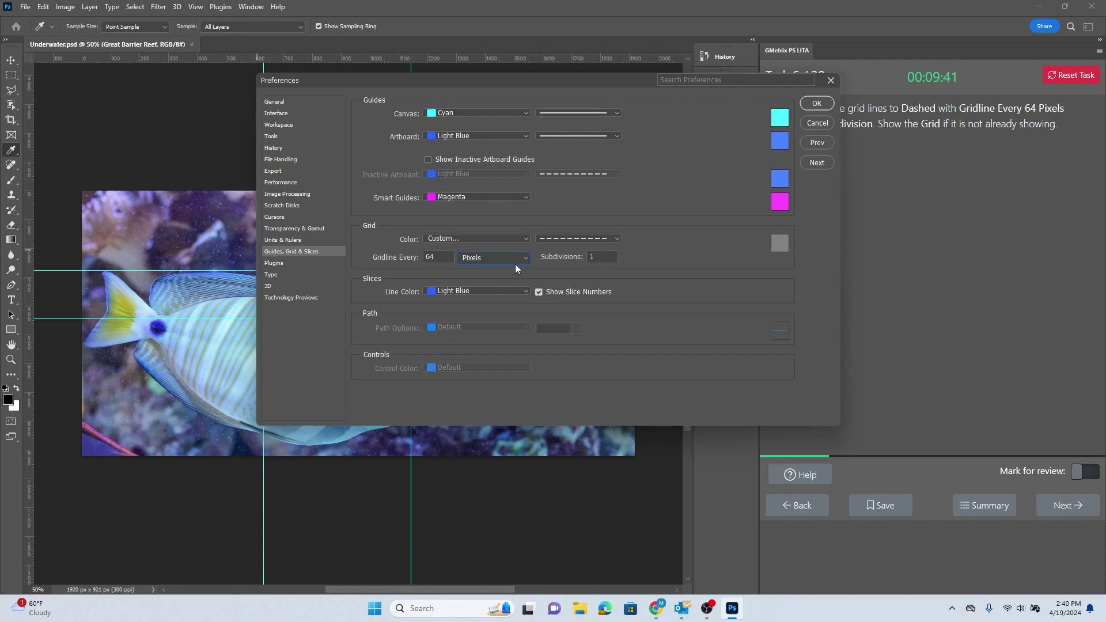
pyautogui.moveTo(644, 78); pyautogui.dragTo(568, 81)
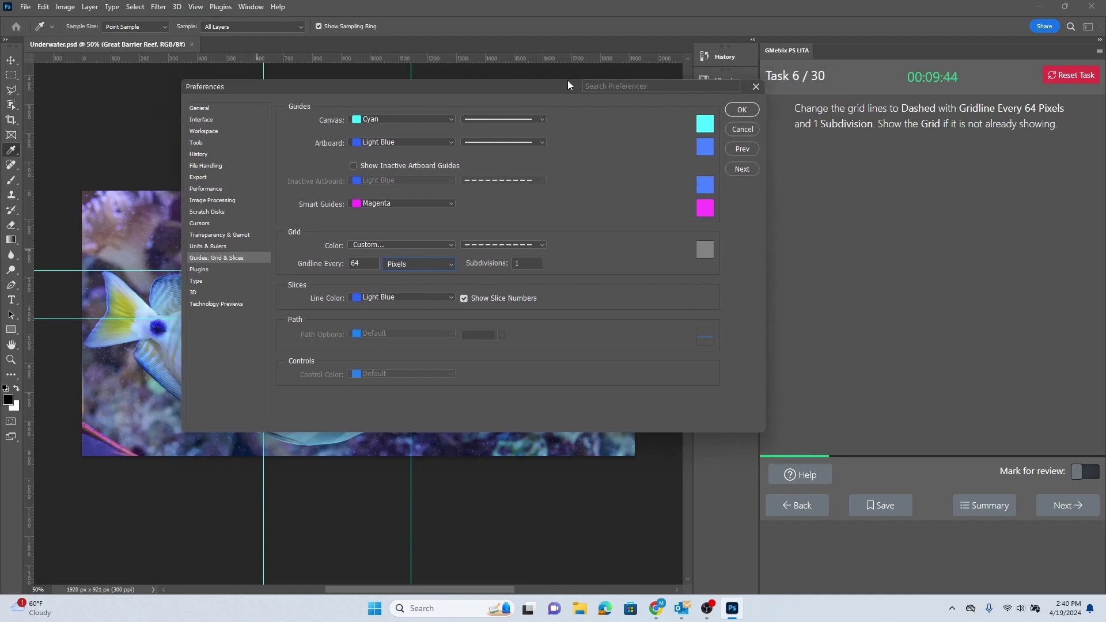
pyautogui.doubleClick(520, 263)
pyautogui.write('1')
pyautogui.click(738, 105)
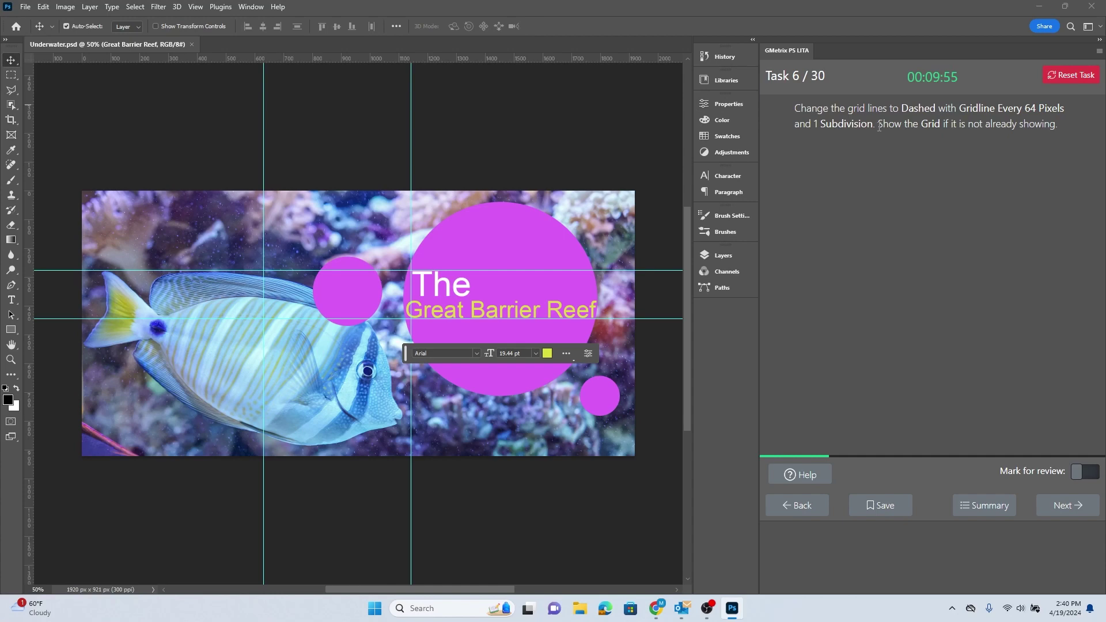
# Check the Grid option under View > Show, then close the menu without changes.
pyautogui.moveTo(876, 127); pyautogui.dragTo(1070, 128)
pyautogui.click(1070, 128)
pyautogui.click(196, 7)
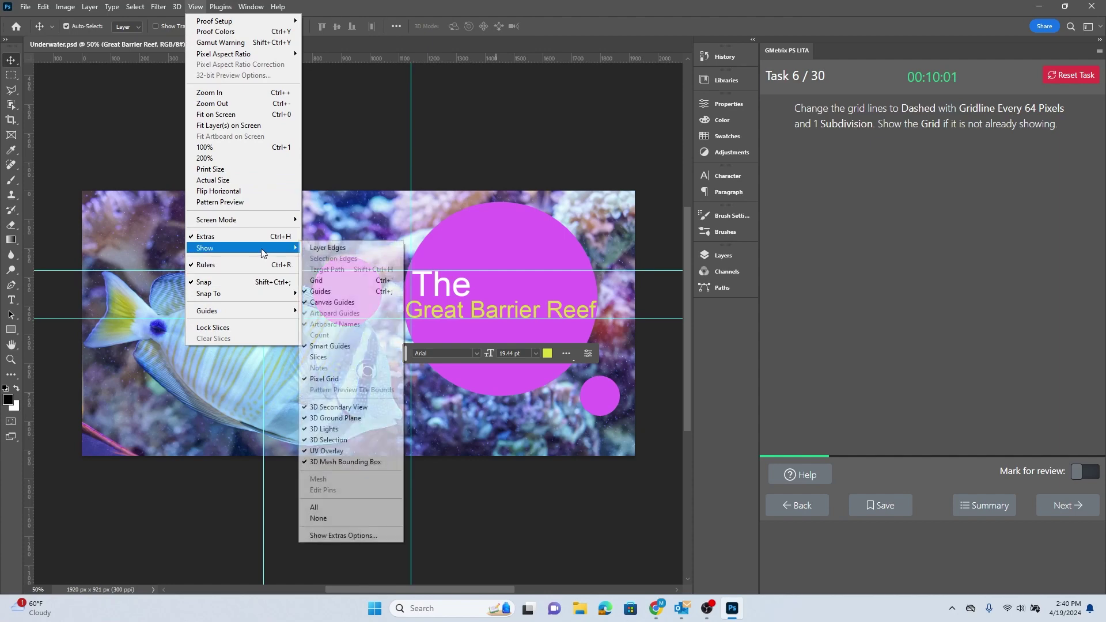
pyautogui.moveTo(262, 249)
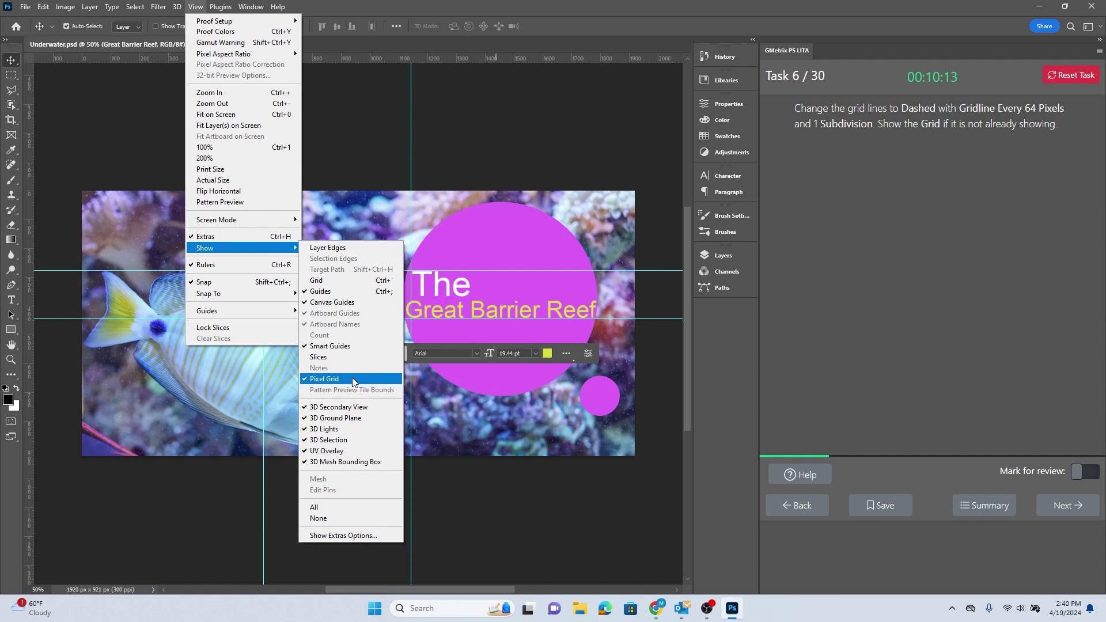
pyautogui.click(850, 260)
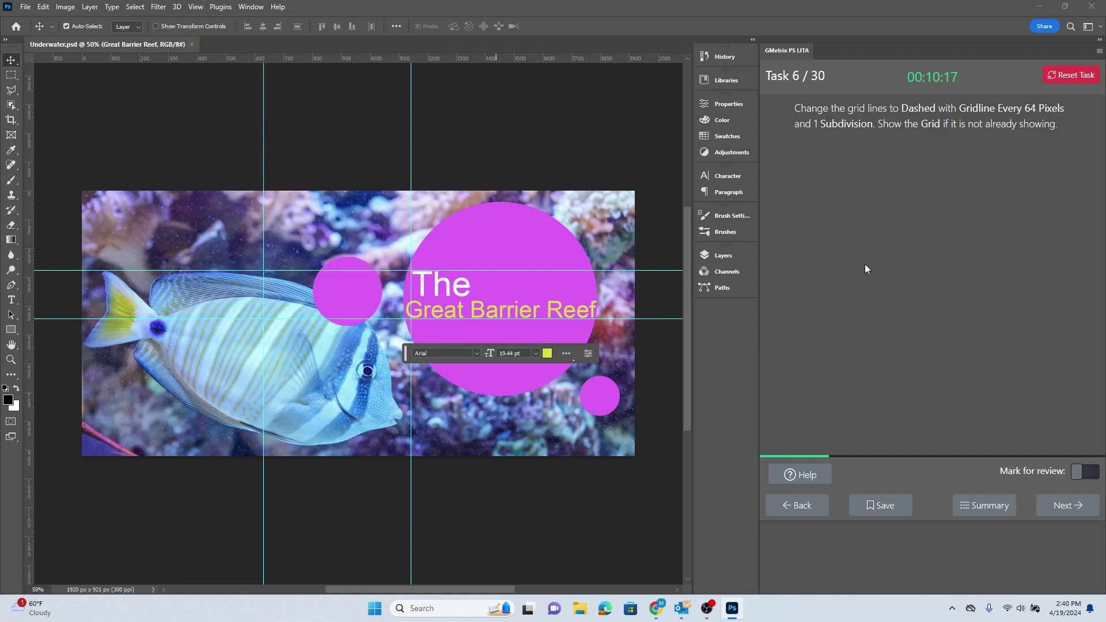
# Submit Task 6 and advance to Task 7 with balloon.psd open.
pyautogui.click(1076, 505)
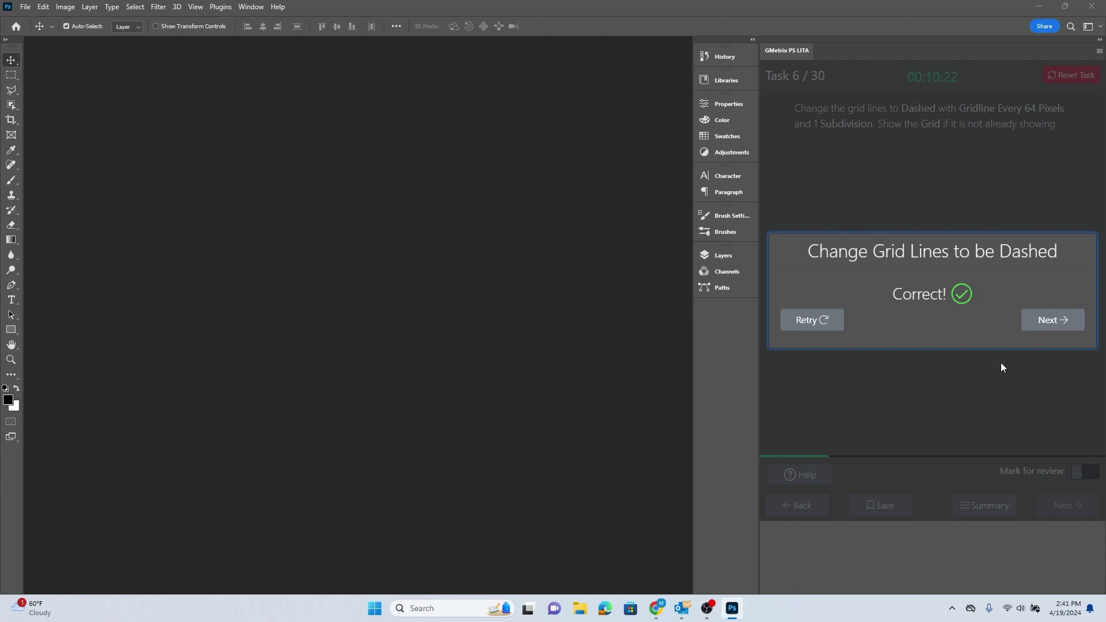
pyautogui.click(1042, 323)
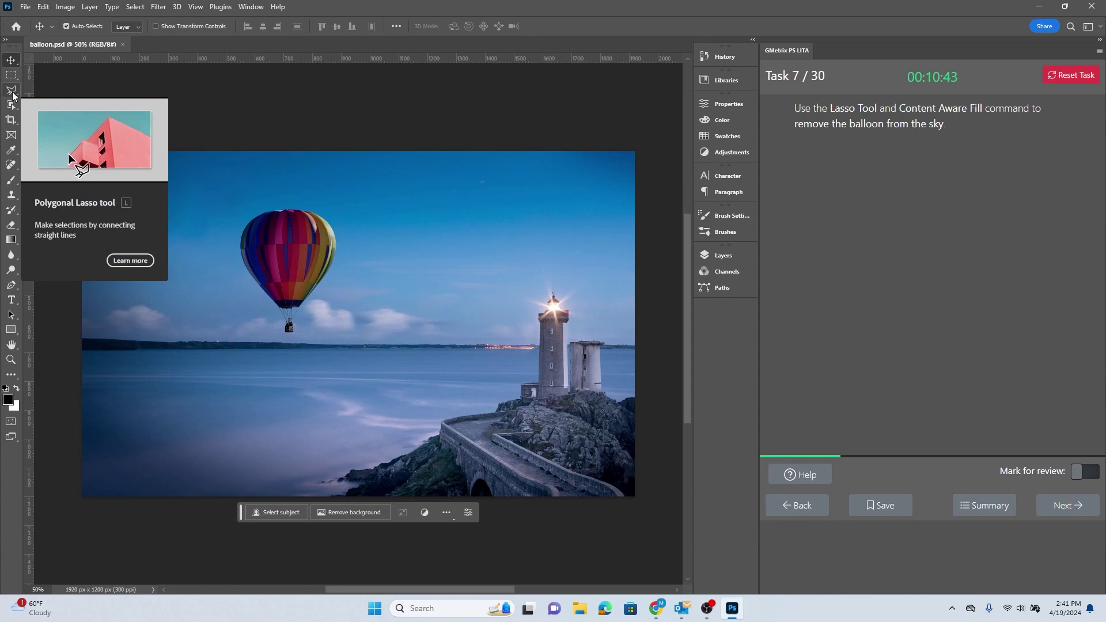
# With the freehand Lasso, outline the hot-air balloon and bring up the Fill dialog via Shift+F5.
pyautogui.click(12, 95)
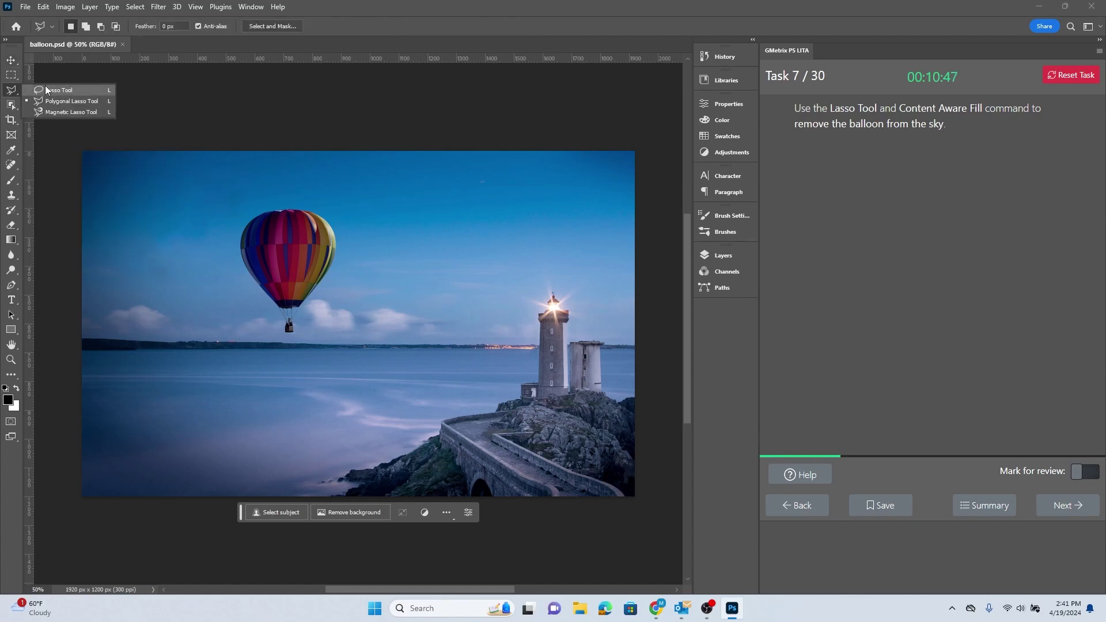
pyautogui.click(50, 91)
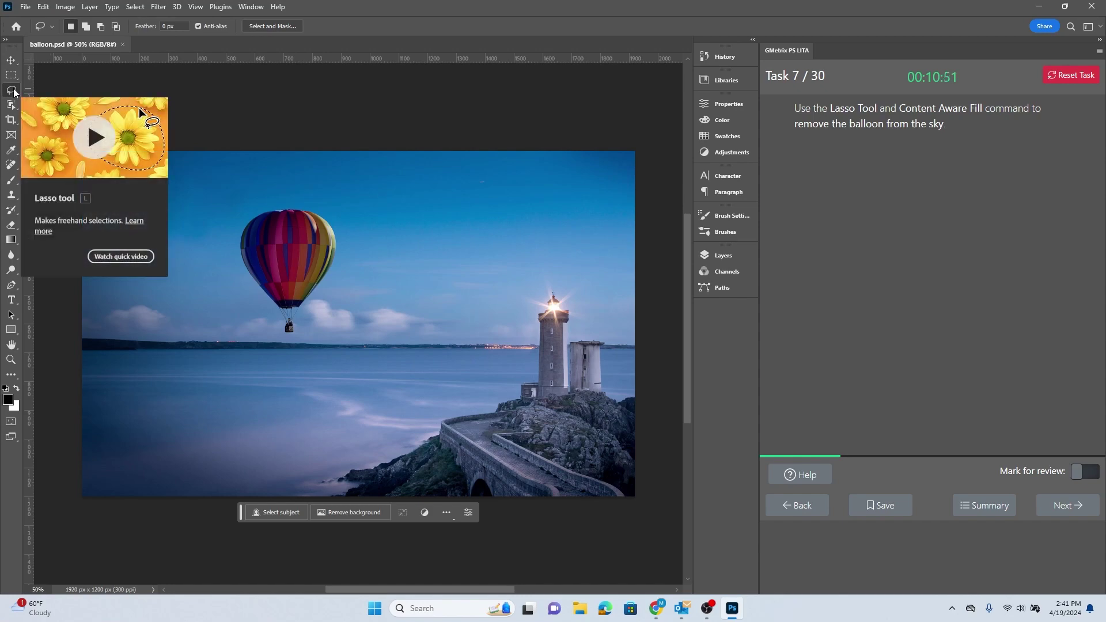
pyautogui.click(15, 94)
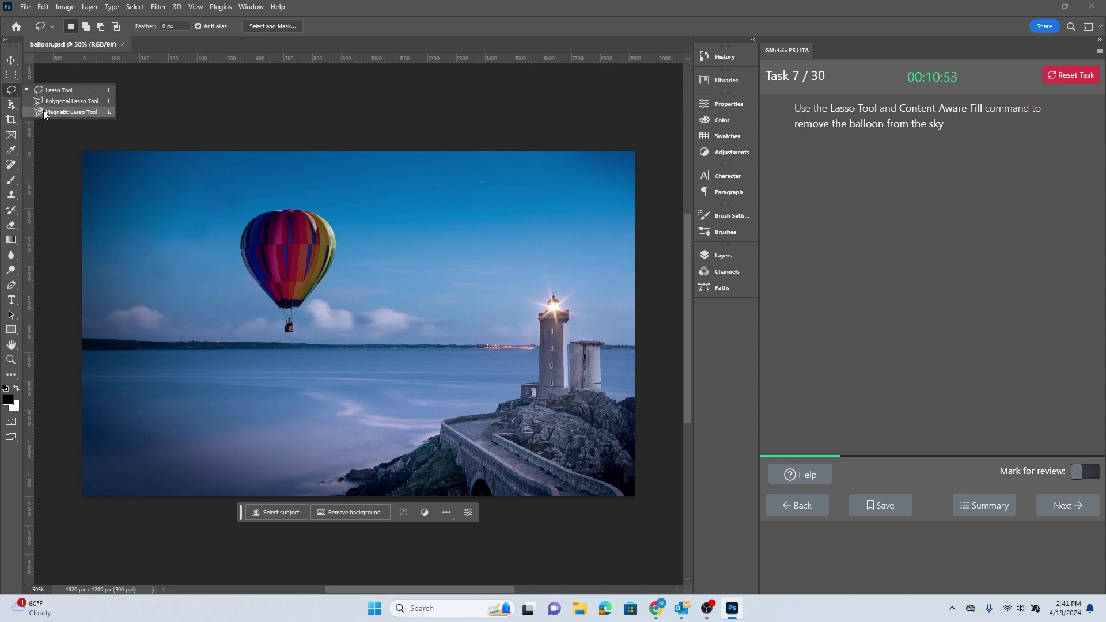
pyautogui.click(44, 112)
pyautogui.click(18, 95)
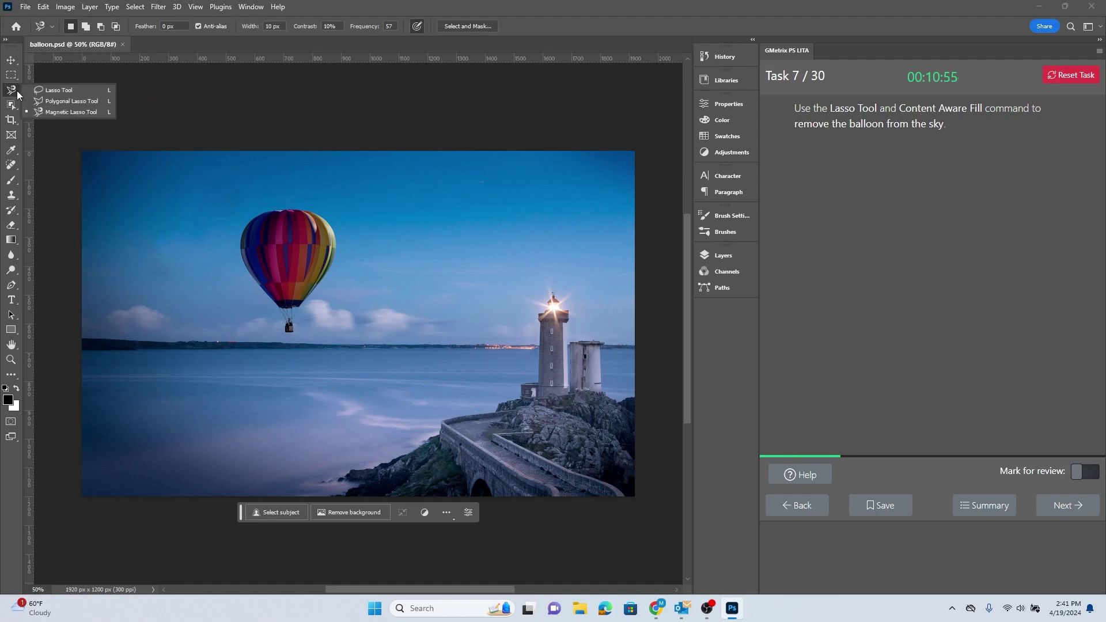
pyautogui.click(56, 93)
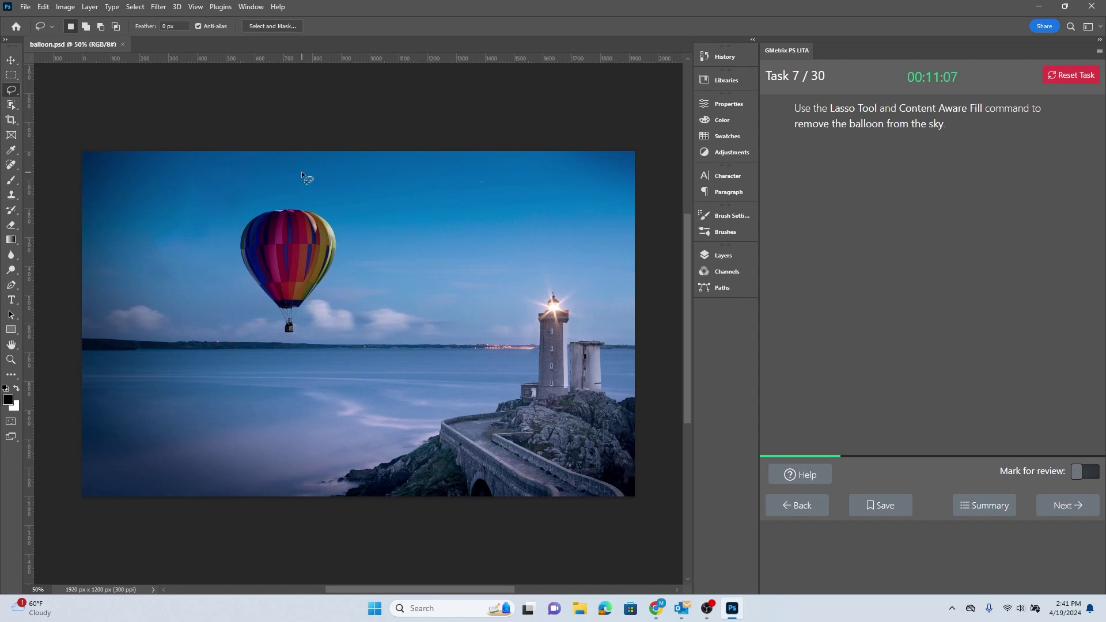
pyautogui.moveTo(302, 173)
pyautogui.mouseDown()
pyautogui.moveTo(223, 207)
pyautogui.moveTo(209, 270)
pyautogui.moveTo(231, 322)
pyautogui.moveTo(273, 349)
pyautogui.moveTo(320, 349)
pyautogui.moveTo(354, 315)
pyautogui.moveTo(373, 267)
pyautogui.moveTo(339, 217)
pyautogui.moveTo(276, 179)
pyautogui.mouseUp()
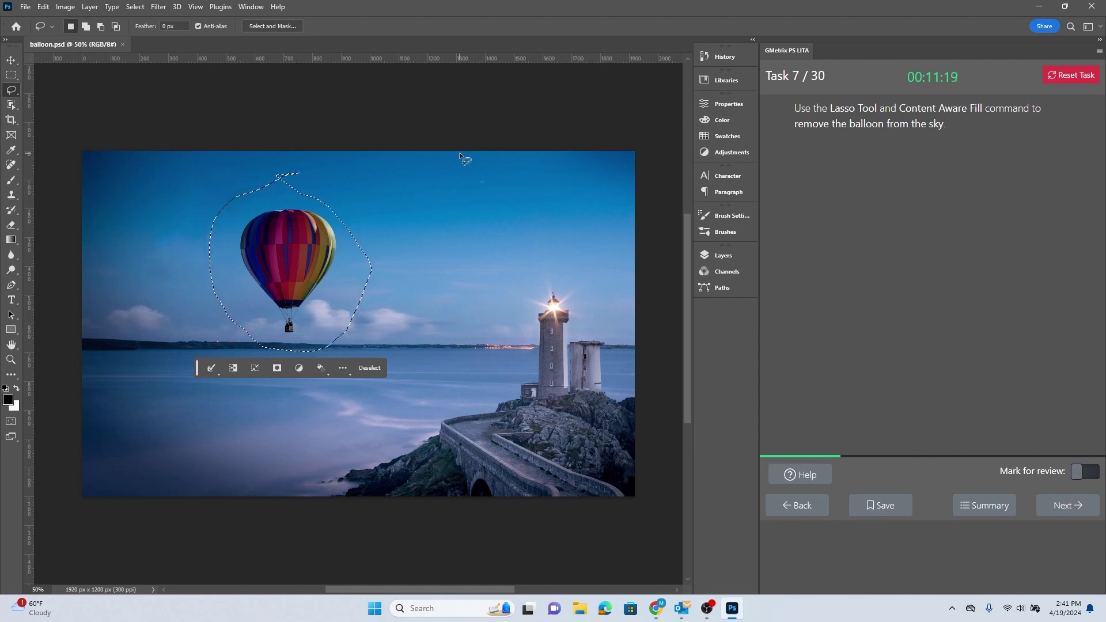
pyautogui.hotkey('shift', 'F5')
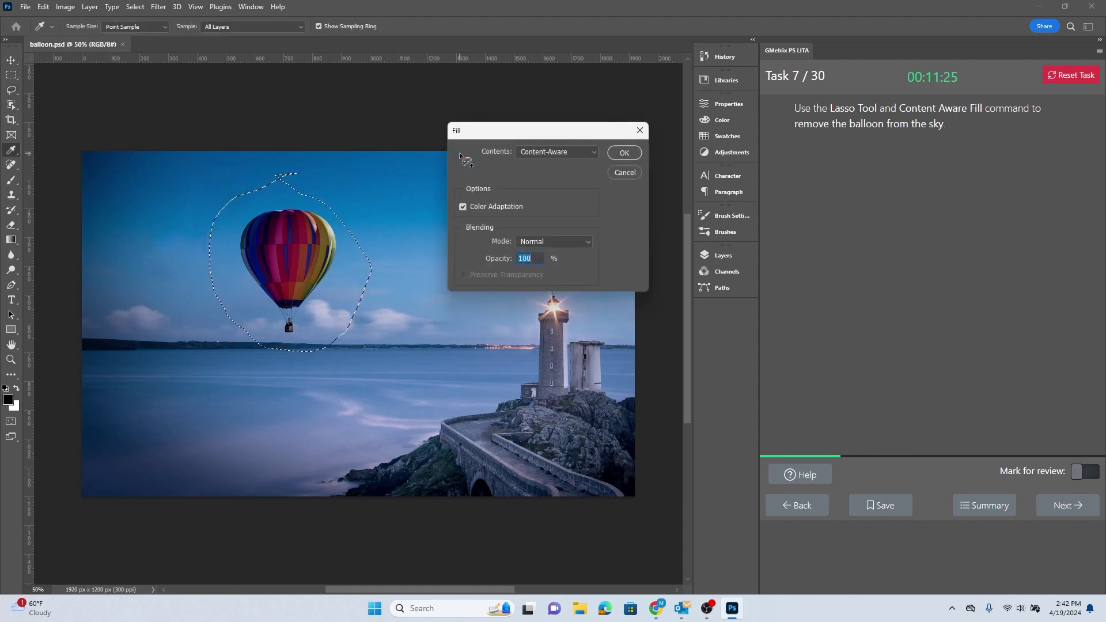
# Keep Content-Aware as the fill contents and apply it so sky replaces the balloon.
pyautogui.click(545, 153)
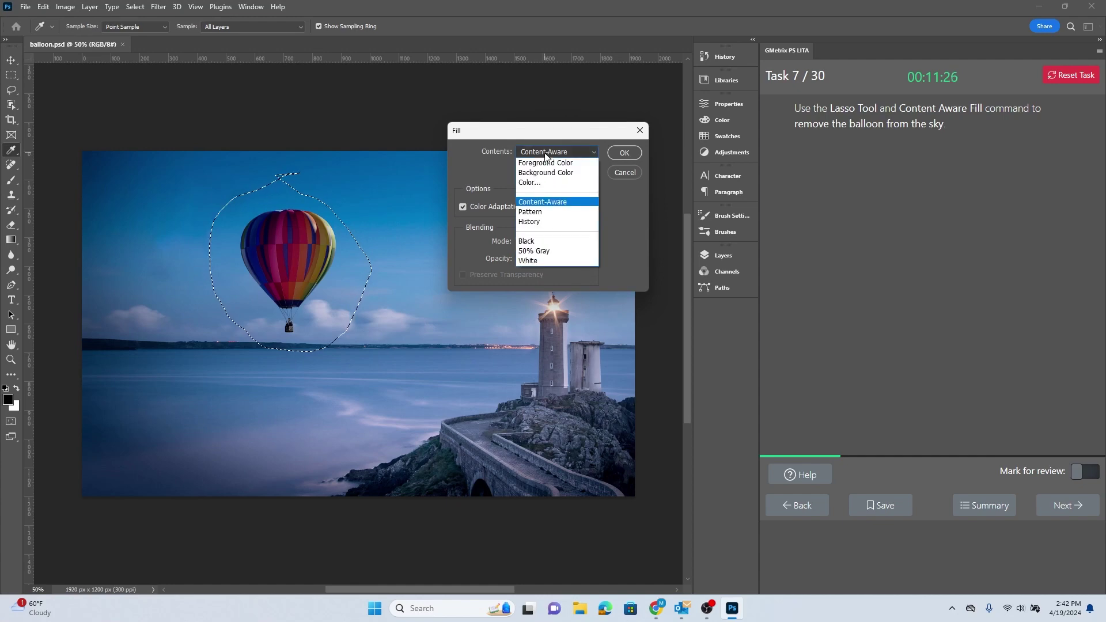
pyautogui.click(557, 202)
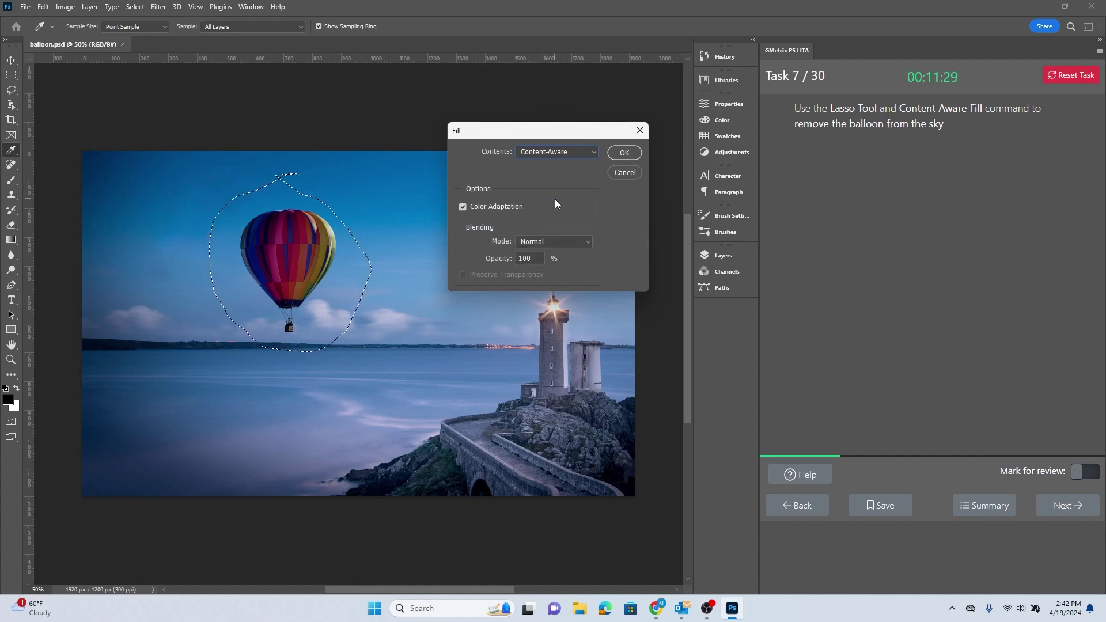
pyautogui.click(623, 152)
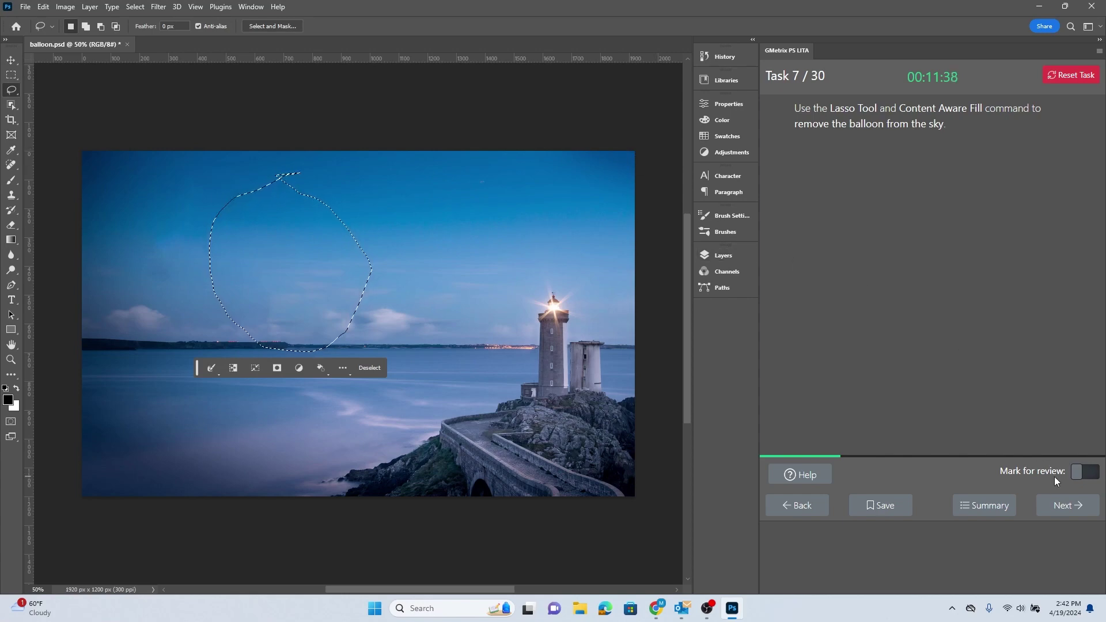
# Submit the balloon task, advance to Task 8, and review its HDV/HDTV 720p 'Movie' requirements.
pyautogui.click(1064, 502)
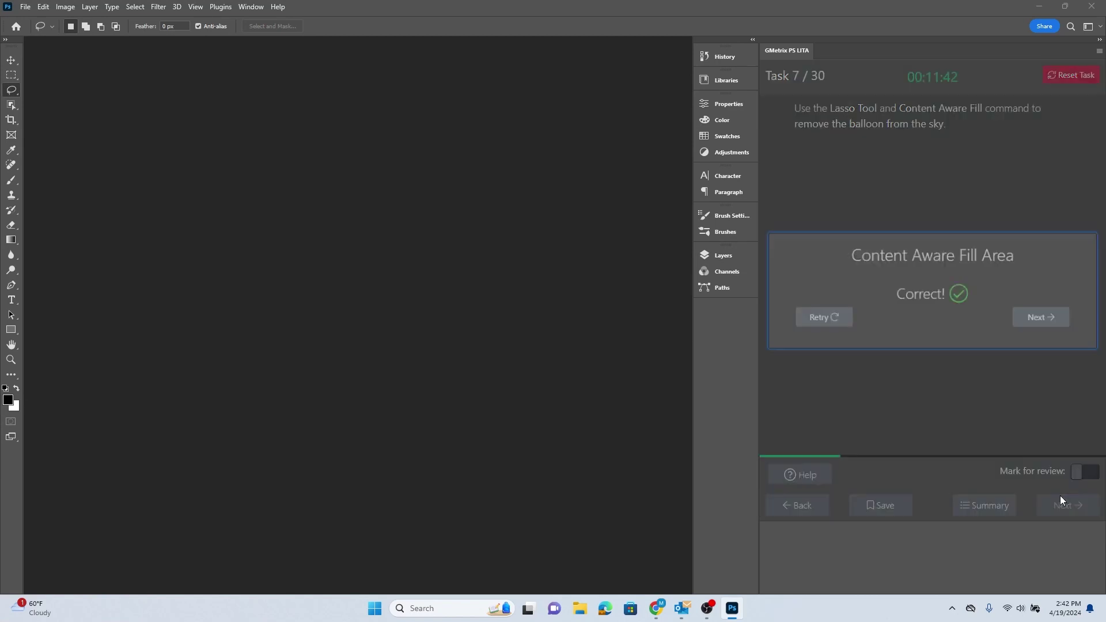
pyautogui.click(1060, 320)
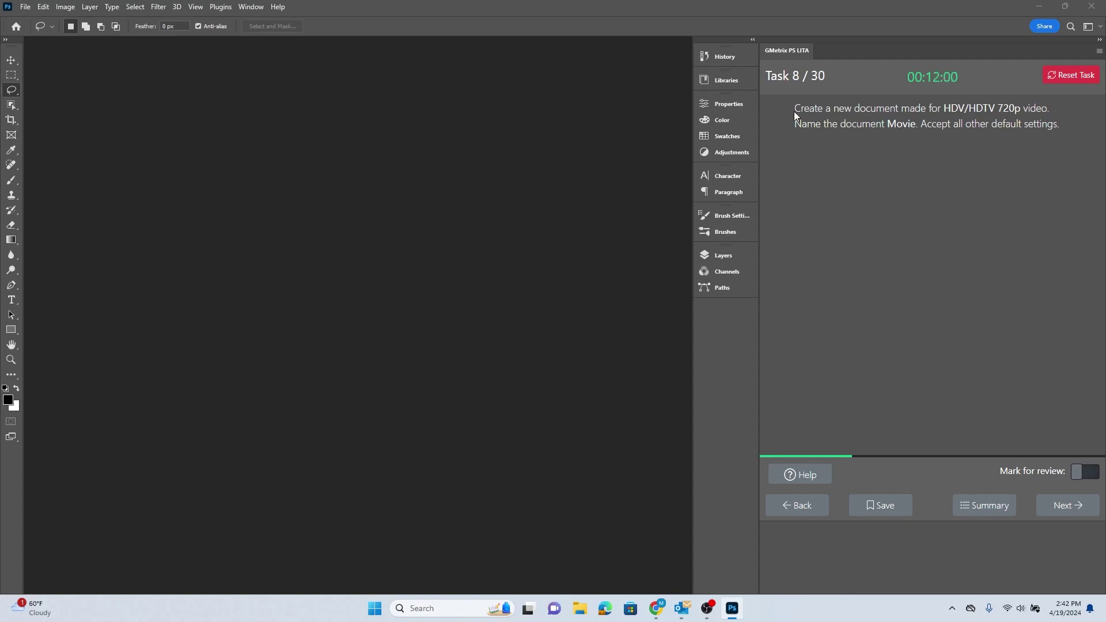
pyautogui.moveTo(795, 114); pyautogui.dragTo(1020, 107)
pyautogui.click(894, 104)
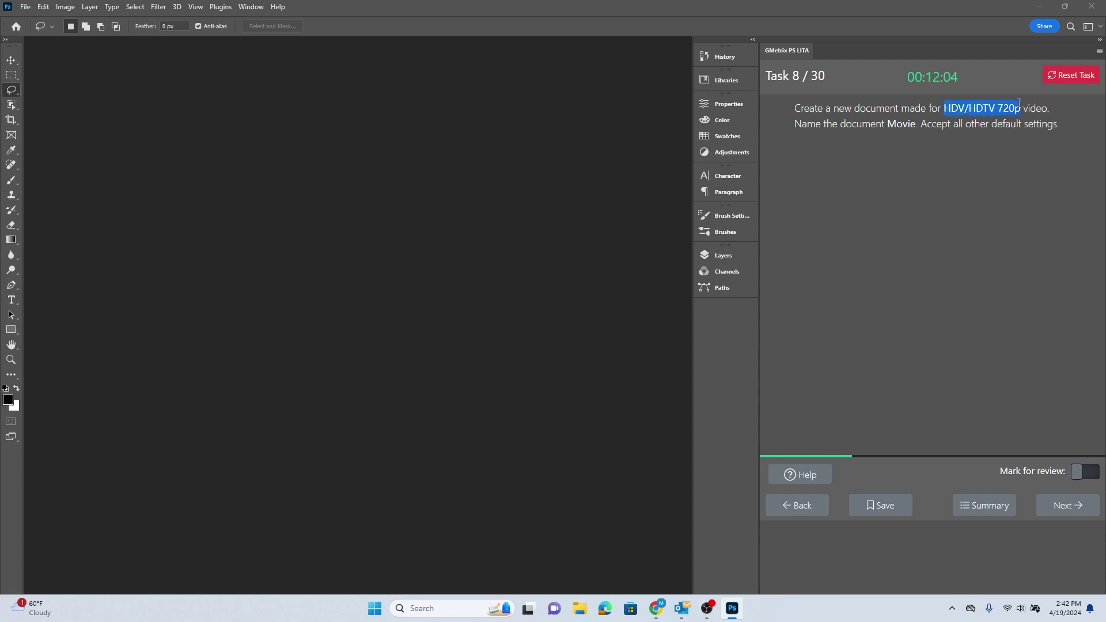
pyautogui.click(1019, 103)
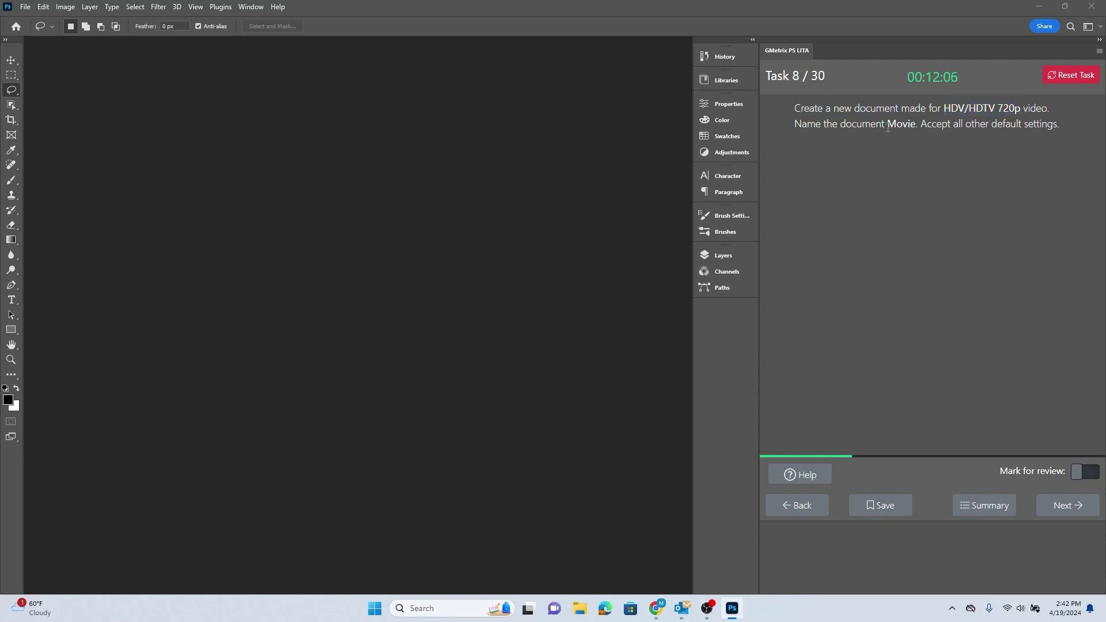
pyautogui.moveTo(887, 127); pyautogui.dragTo(915, 127)
pyautogui.click(915, 130)
pyautogui.click(26, 6)
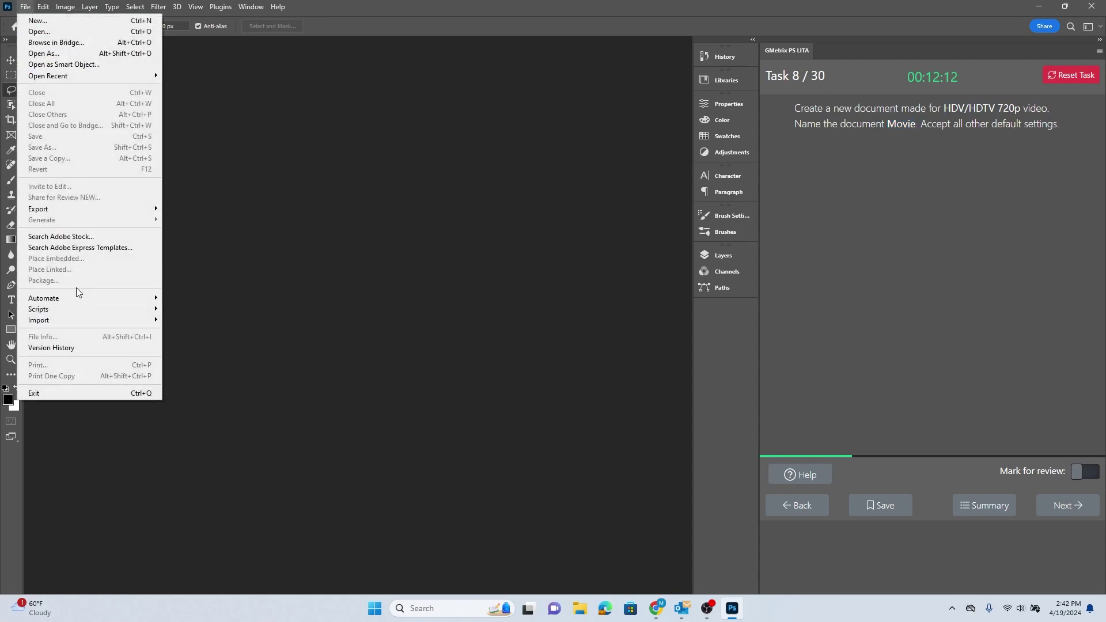
# Create a Film & Video HDV/HDTV 720p (1280 x 720) document named 'Movie' and submit it.
pyautogui.click(38, 21)
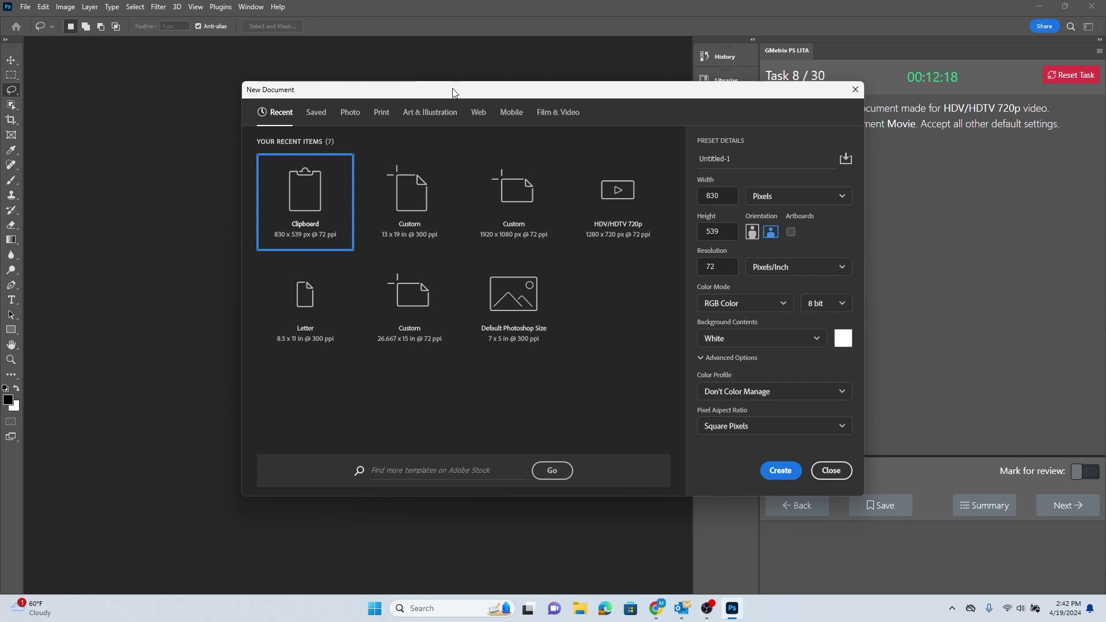
pyautogui.click(562, 111)
pyautogui.moveTo(583, 93); pyautogui.dragTo(420, 111)
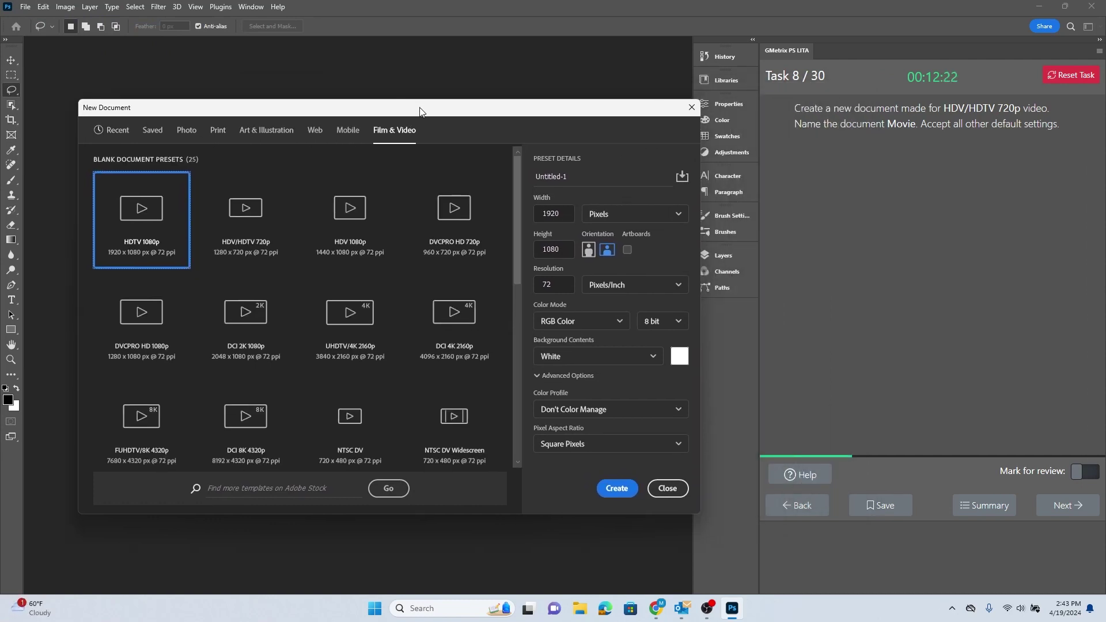
pyautogui.click(254, 210)
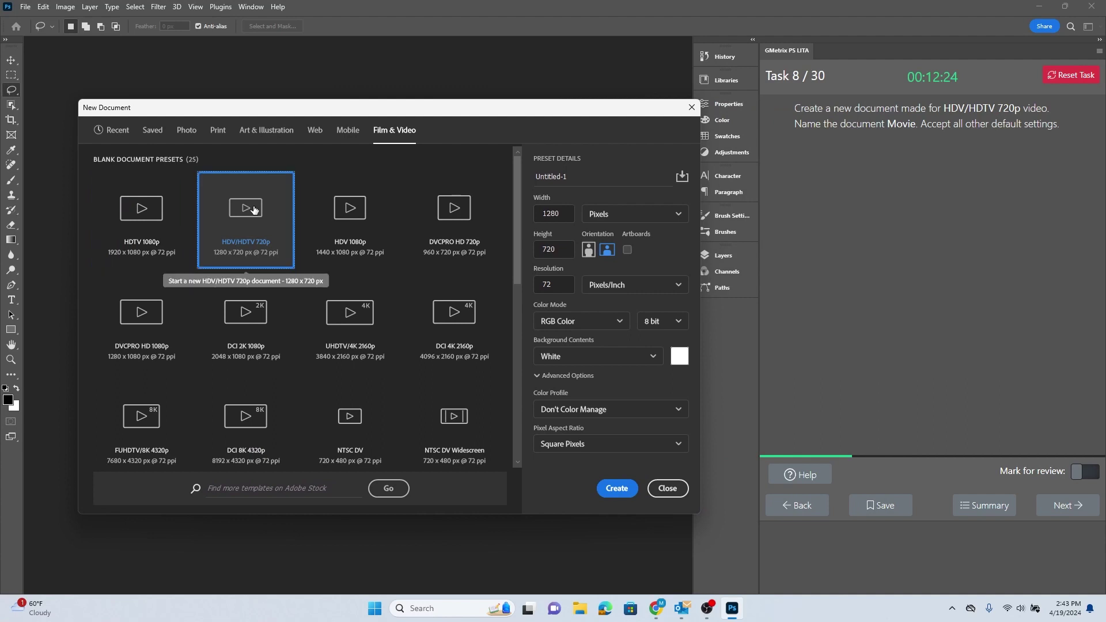
pyautogui.doubleClick(550, 176)
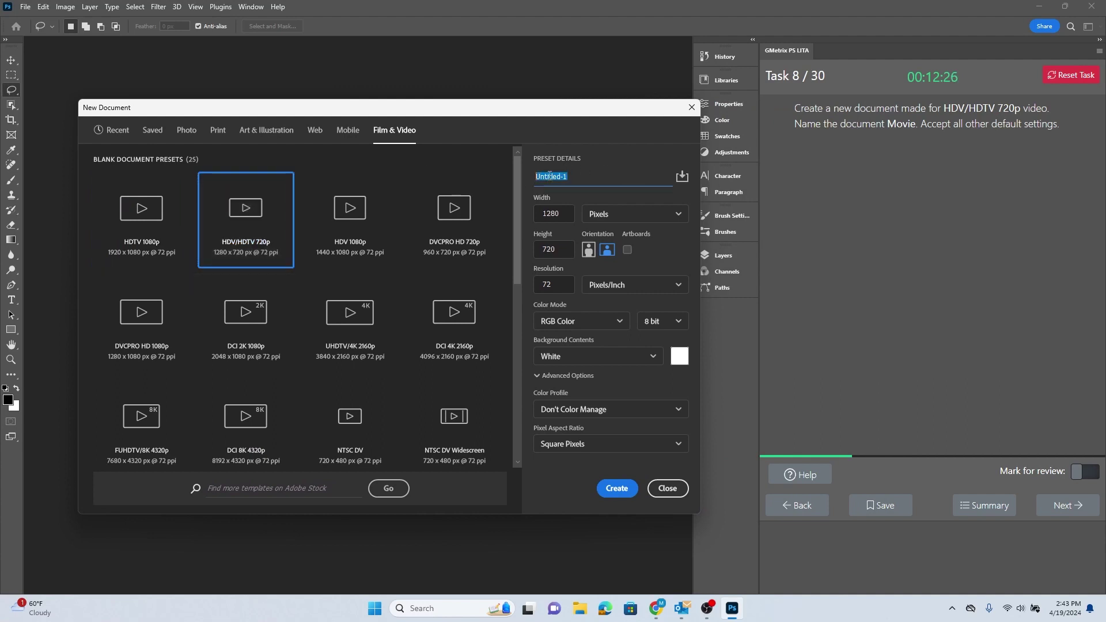
pyautogui.write('Movie')
pyautogui.click(617, 489)
pyautogui.click(1065, 506)
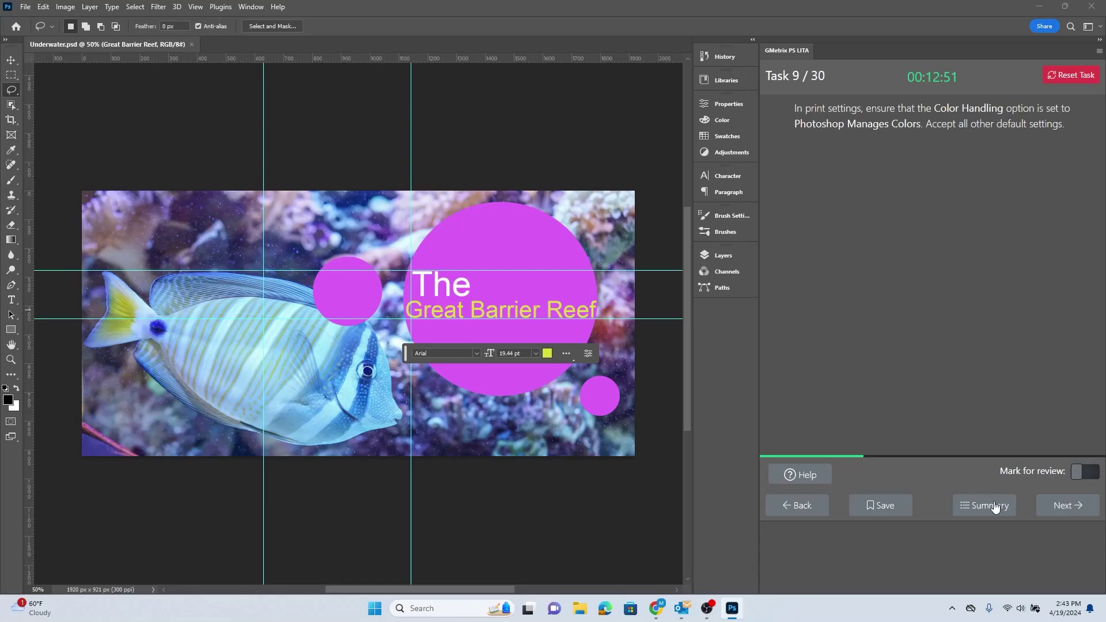
# Open the exam summary, scroll to confirm tasks 1–8 are complete, then close it.
pyautogui.click(994, 507)
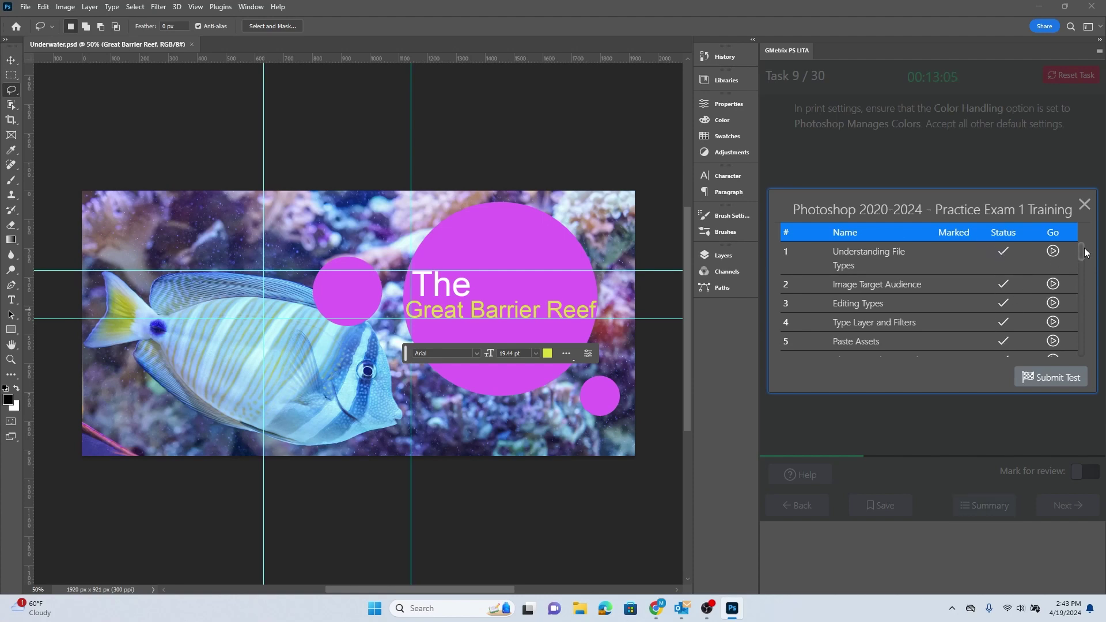
pyautogui.moveTo(1085, 253); pyautogui.dragTo(1084, 274)
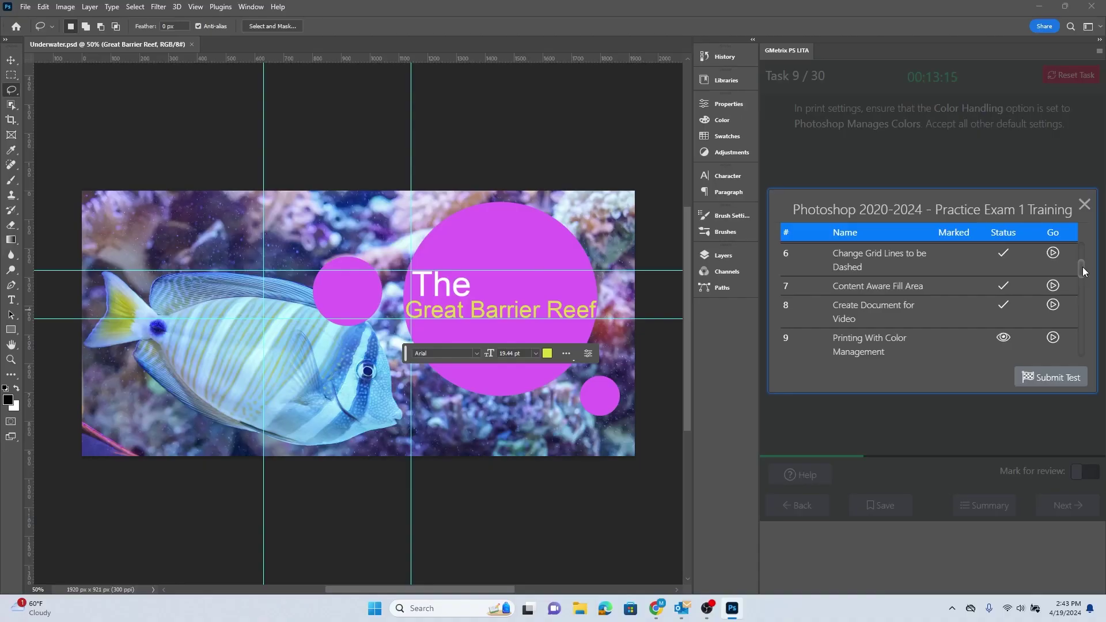
pyautogui.click(1085, 204)
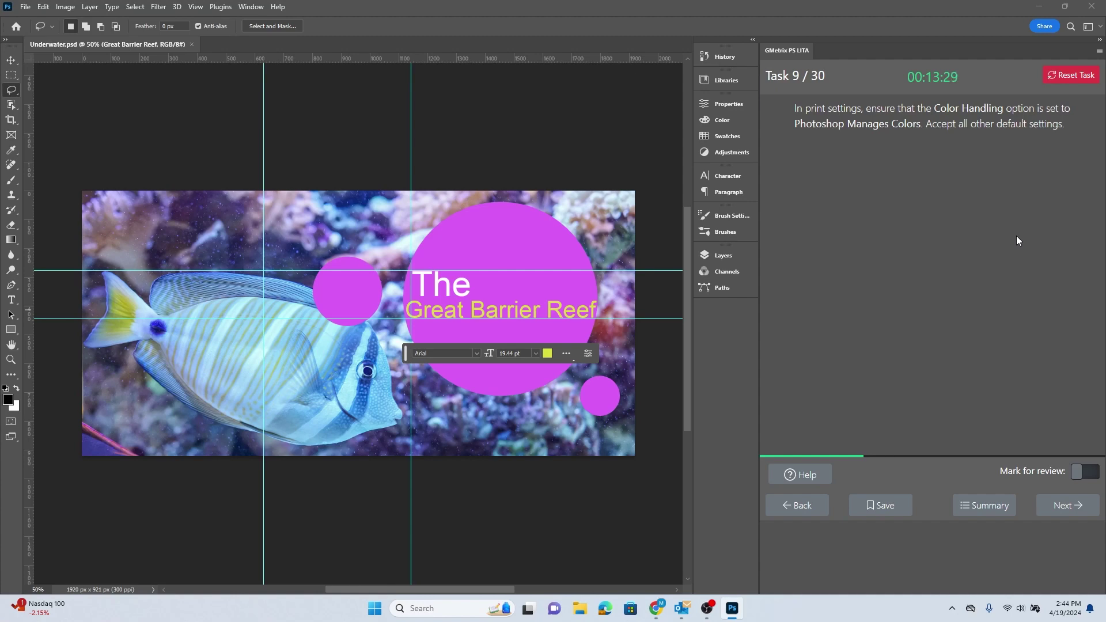
# Launch File Explorer and browse Pictures > Screenshots, scrolling through its 24 screenshot files.
pyautogui.click(579, 612)
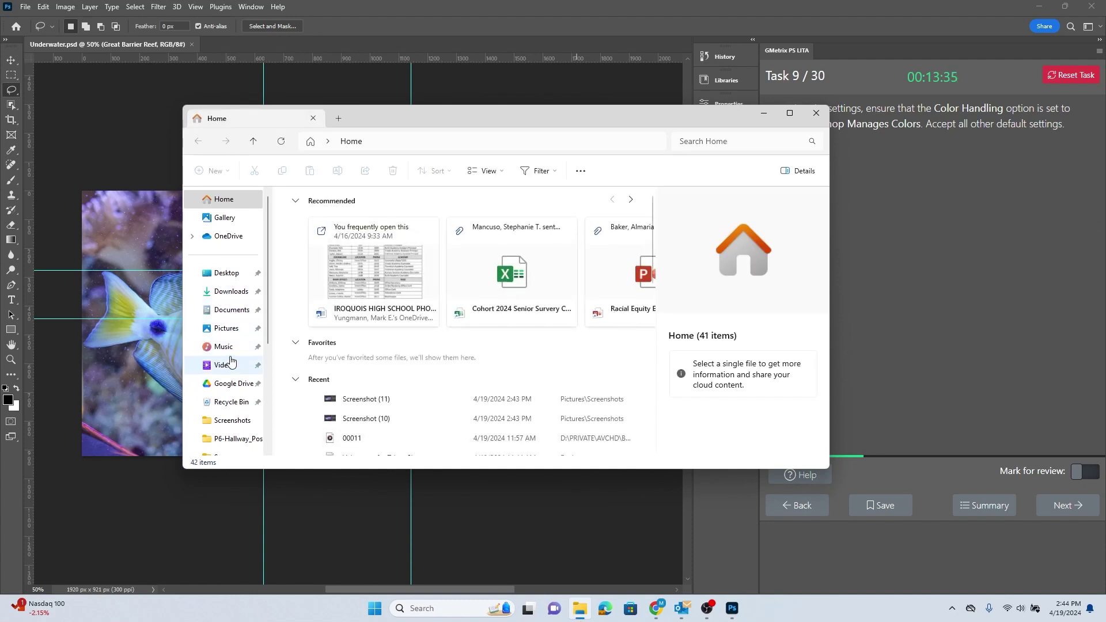
pyautogui.click(236, 329)
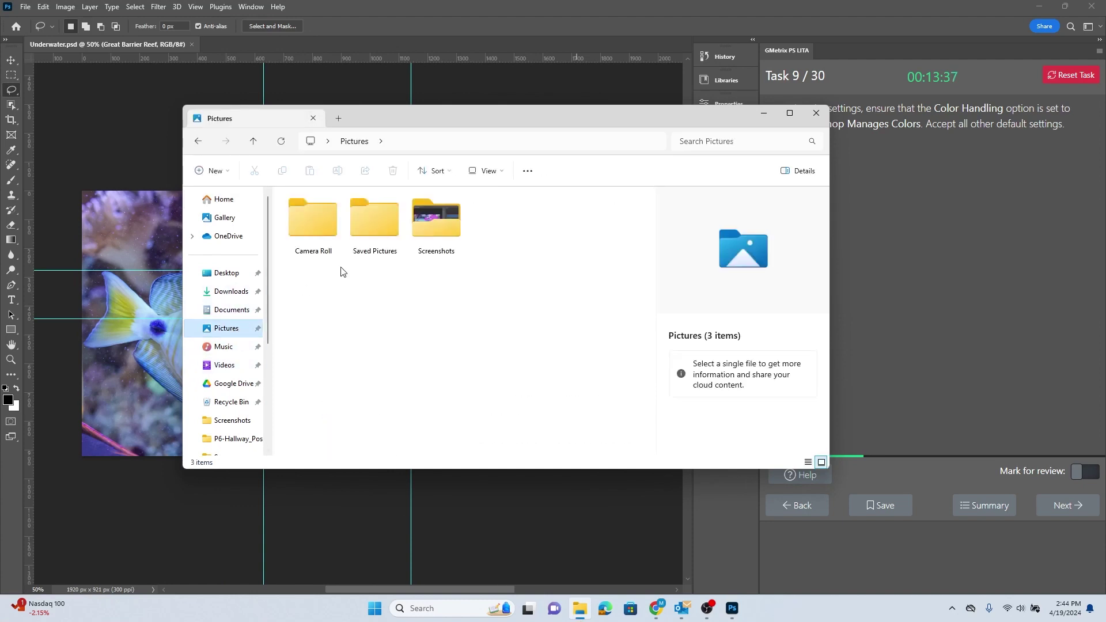
pyautogui.doubleClick(438, 222)
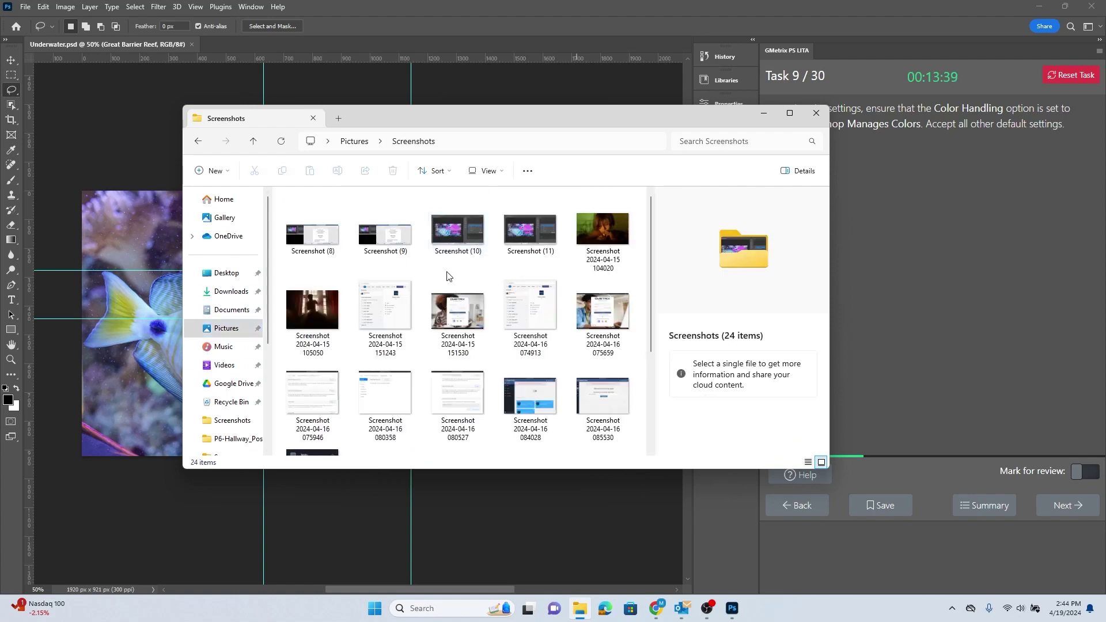
pyautogui.scroll(-2, 447, 275)
pyautogui.scroll(3, 449, 276)
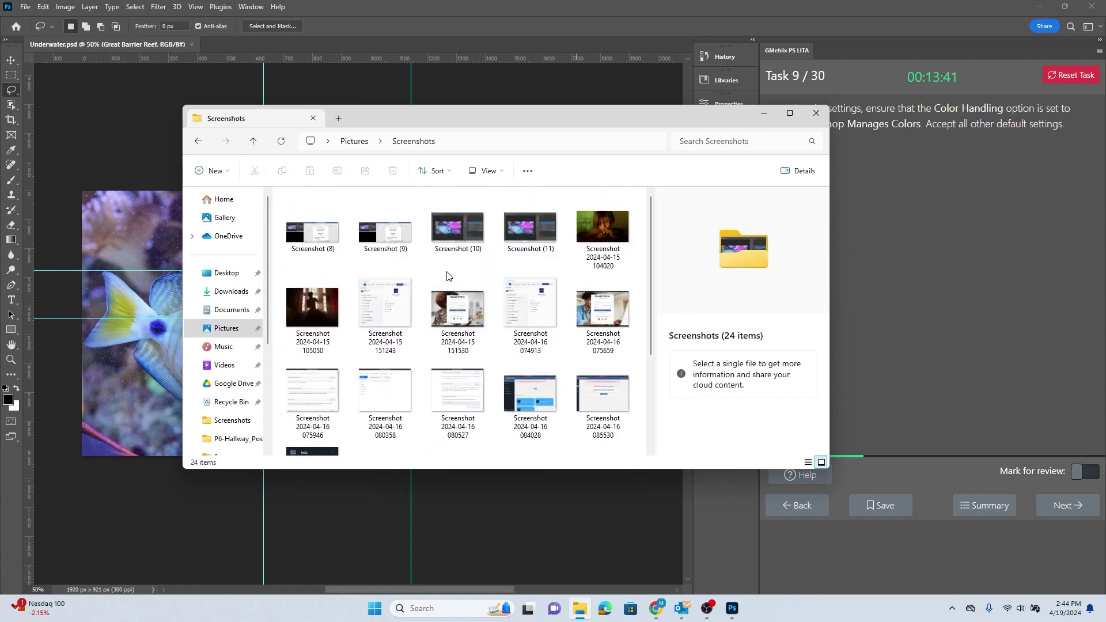